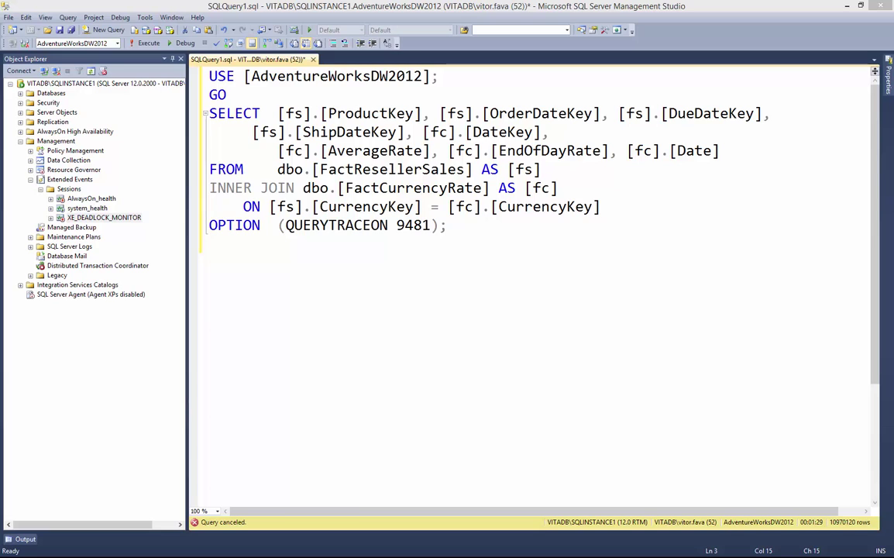
Step: Display the estimated execution plan for the FactResellerSales and FactCurrencyRate join query and enlarge the plan area to examine its parallelism operators
{"action": "left_click", "coordinate": [439, 169]}
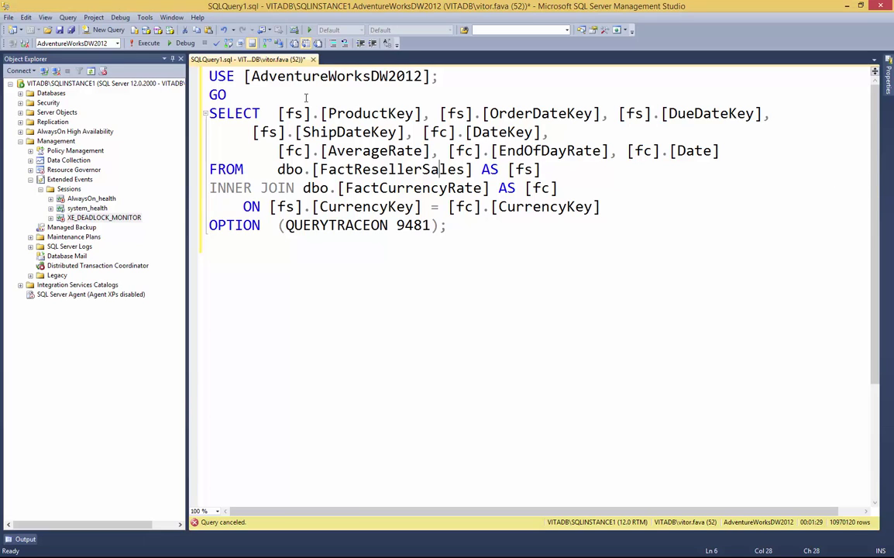
{"action": "left_click", "coordinate": [228, 43]}
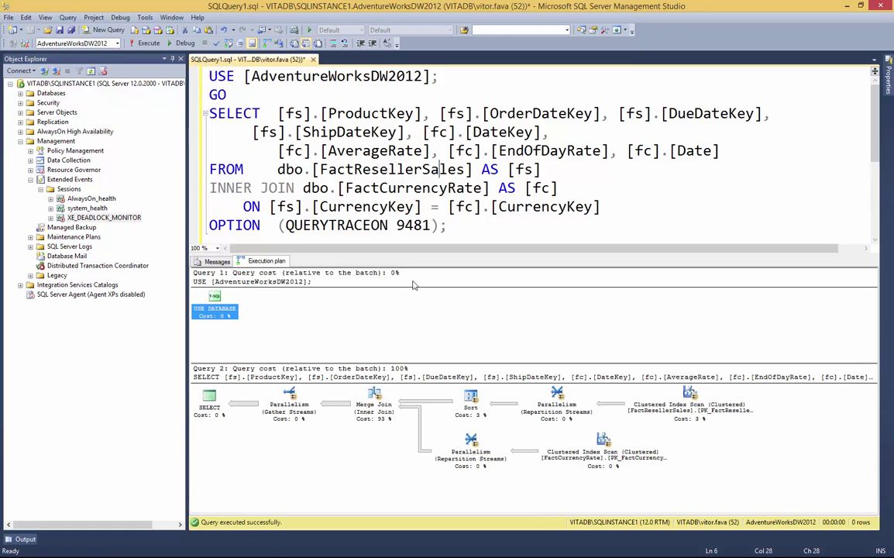
{"action": "left_click_drag", "start_coordinate": [400, 249], "coordinate": [440, 172]}
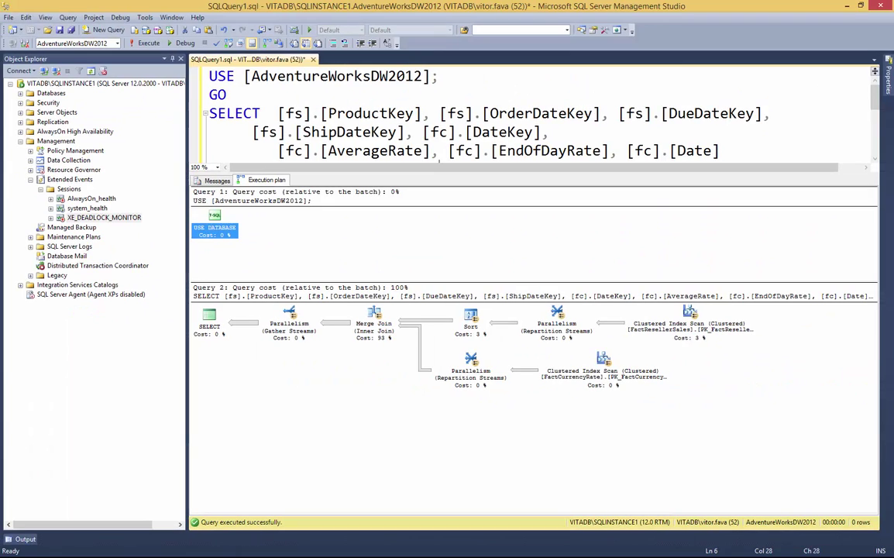
{"action": "left_click", "coordinate": [362, 113]}
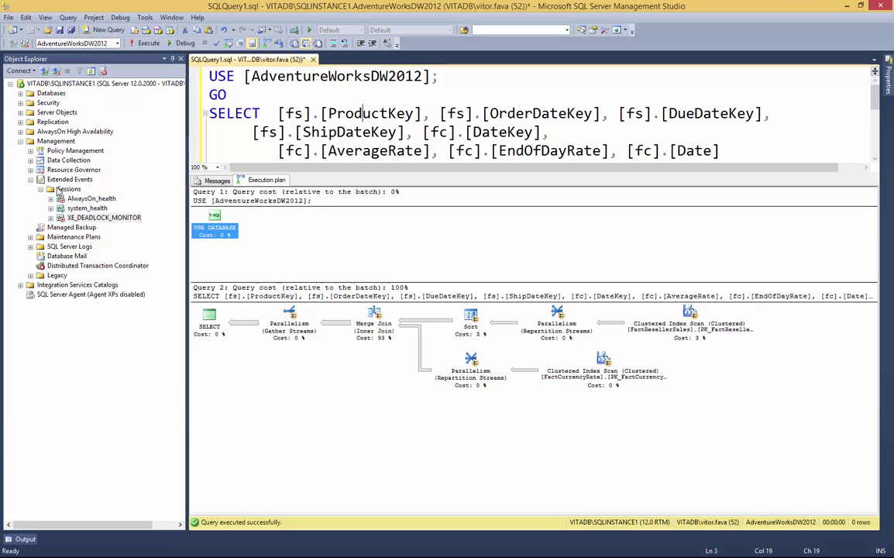
Step: Create a new Extended Events session from the blank template and name it XE_CXPACKET
{"action": "left_click", "coordinate": [30, 179]}
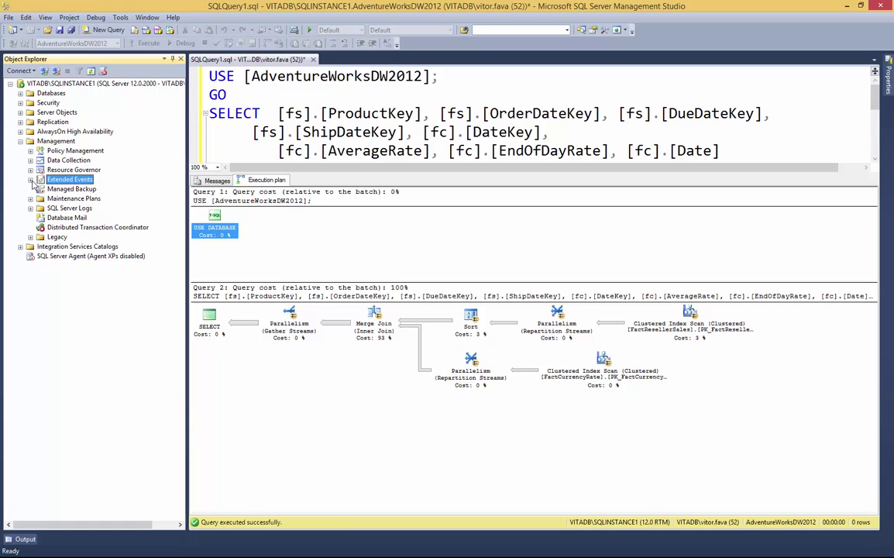
{"action": "left_click", "coordinate": [31, 180]}
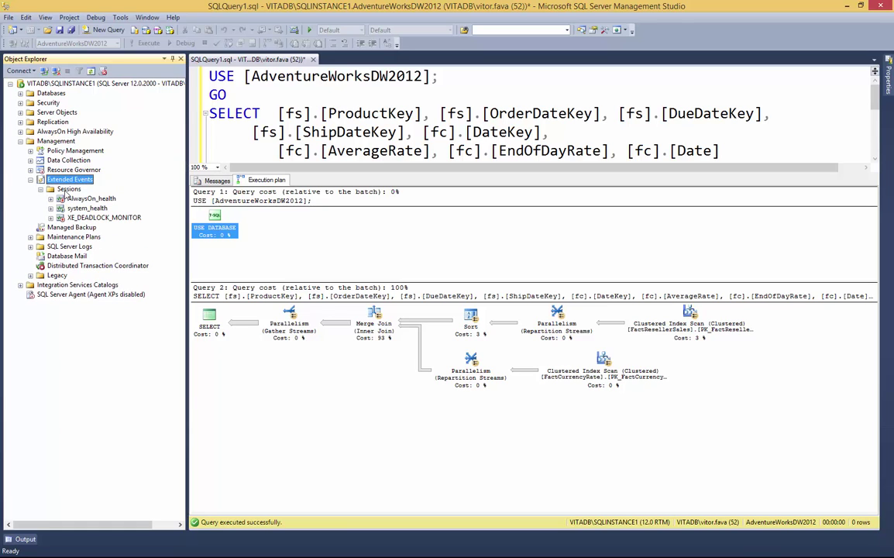
{"action": "right_click", "coordinate": [68, 189]}
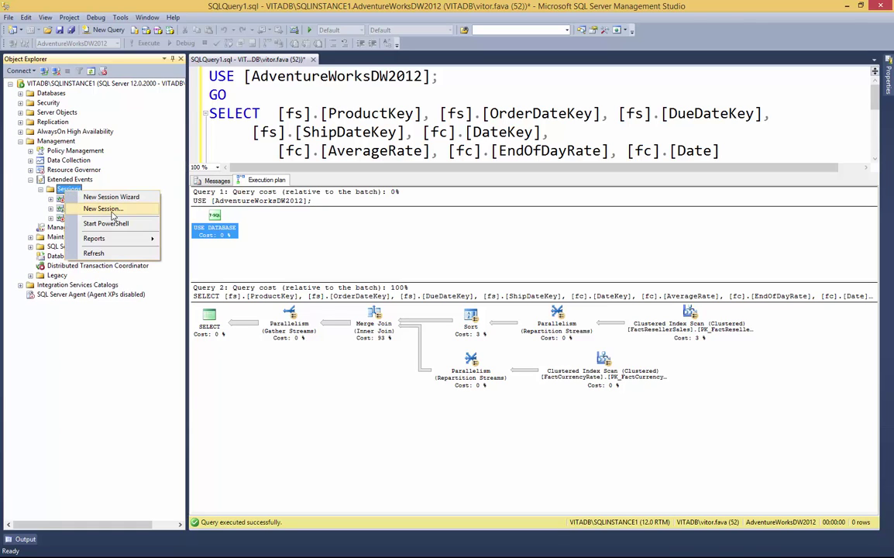
{"action": "left_click", "coordinate": [104, 206]}
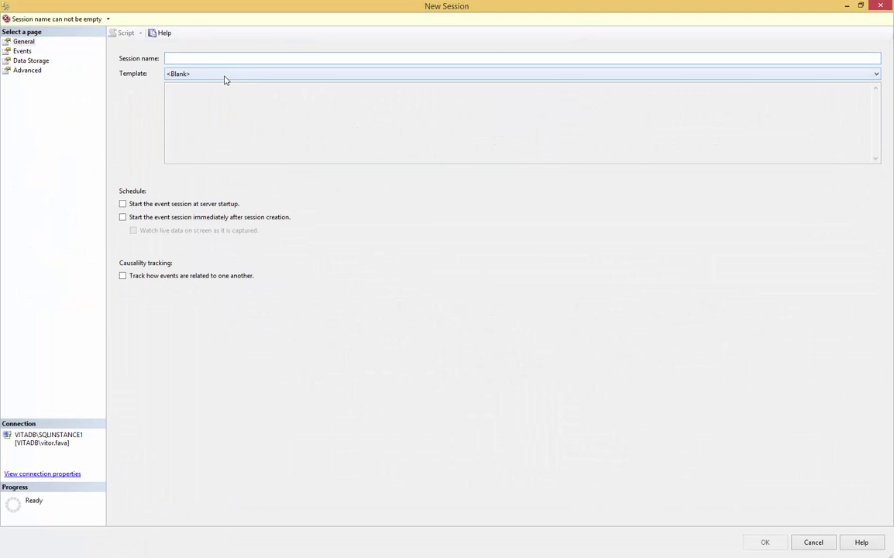
{"action": "type", "text": "XE"}
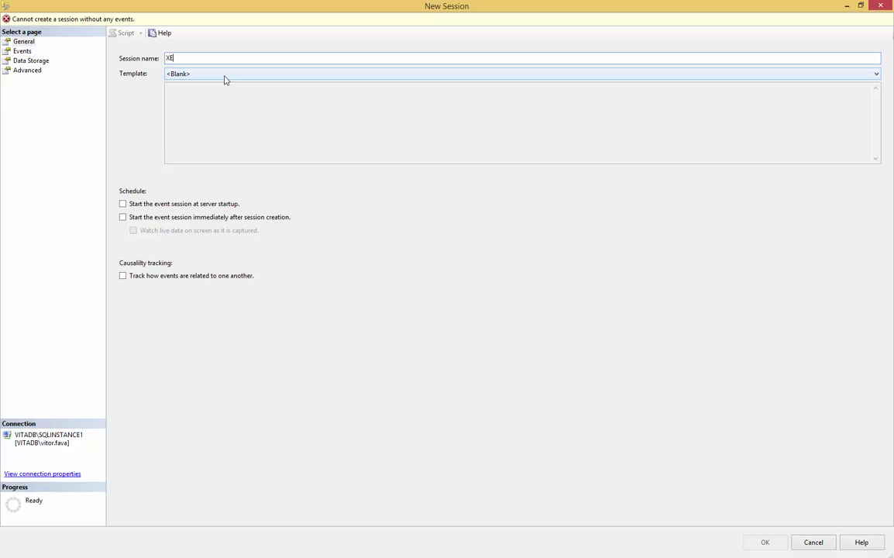
{"action": "type", "text": "_CXPACKET"}
Step: Filter the session's event library by WAIT and compare the wait_info, wait_completed and locks_lock_waits events
{"action": "left_click", "coordinate": [27, 52]}
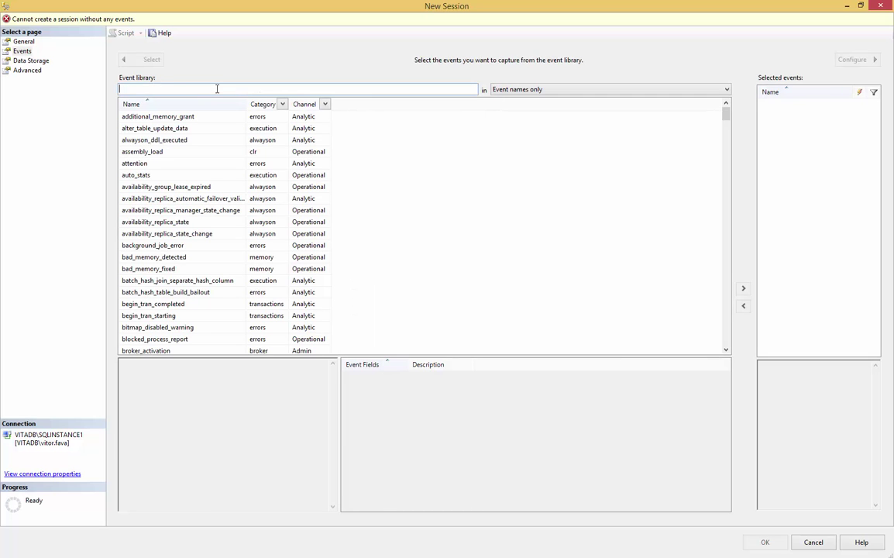
{"action": "type", "text": "WAIT"}
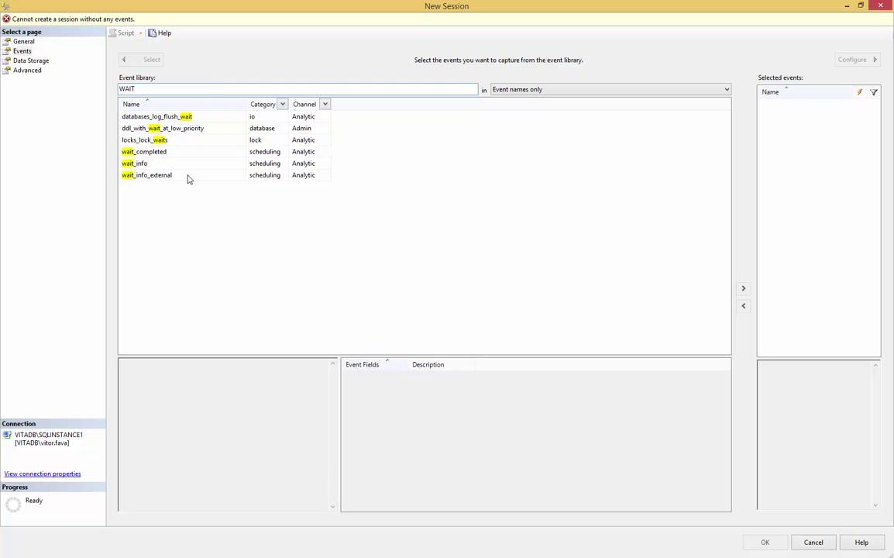
{"action": "left_click", "coordinate": [138, 163]}
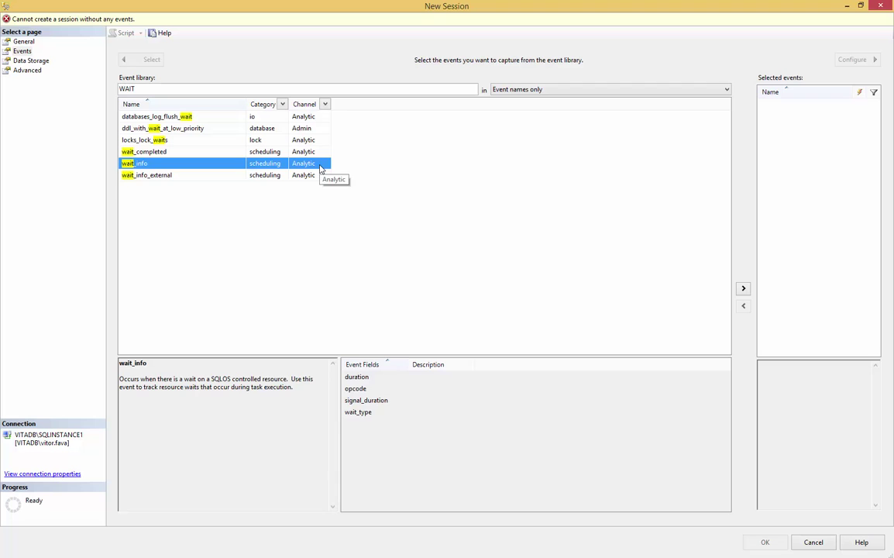
{"action": "left_click", "coordinate": [132, 153]}
{"action": "left_click", "coordinate": [132, 140]}
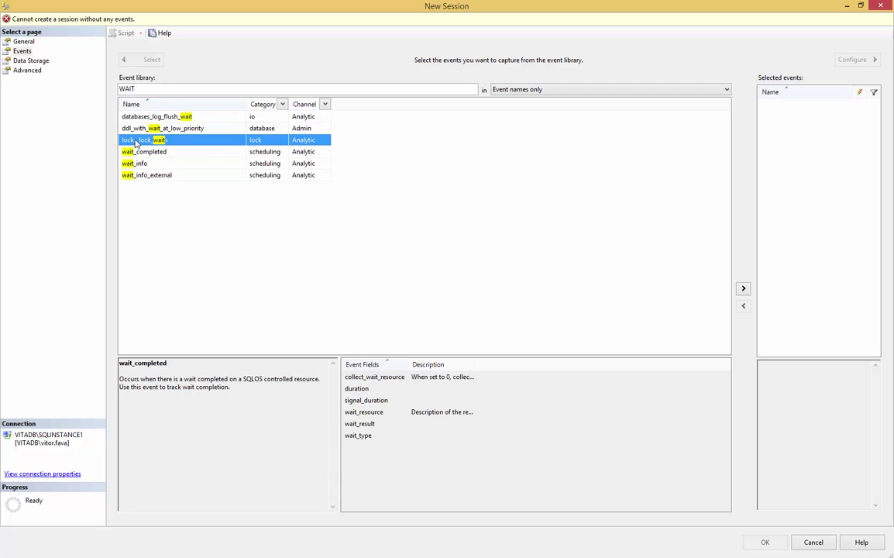
Step: Review the wait_info event's description and its wait_type field, and add the event to the session's selected events
{"action": "left_click", "coordinate": [130, 163]}
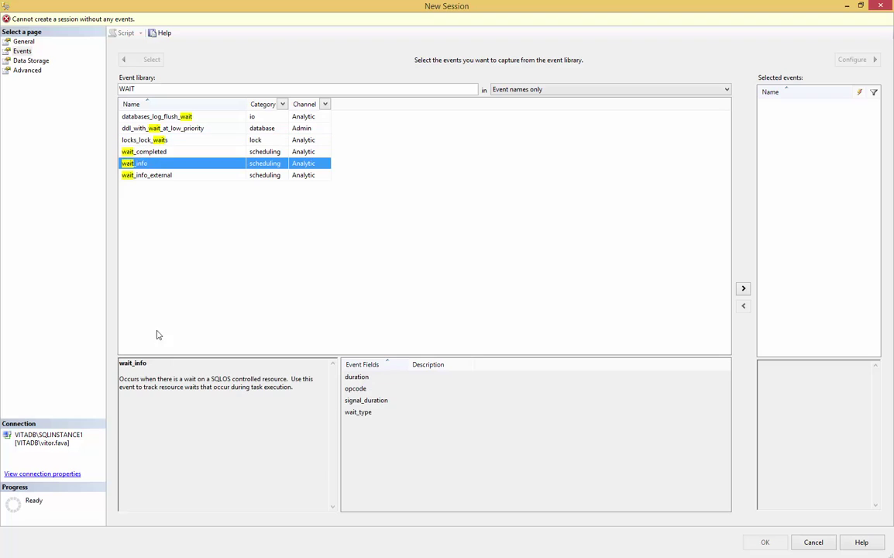
{"action": "left_click_drag", "start_coordinate": [315, 393], "coordinate": [120, 379]}
{"action": "left_click", "coordinate": [300, 382]}
{"action": "left_click_drag", "start_coordinate": [410, 364], "coordinate": [421, 364]}
{"action": "left_click", "coordinate": [361, 415]}
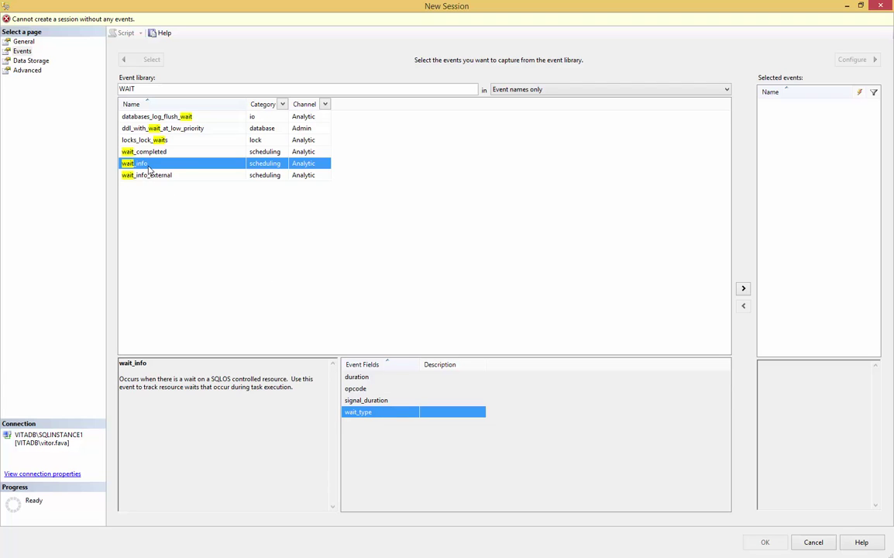
{"action": "left_click", "coordinate": [744, 289]}
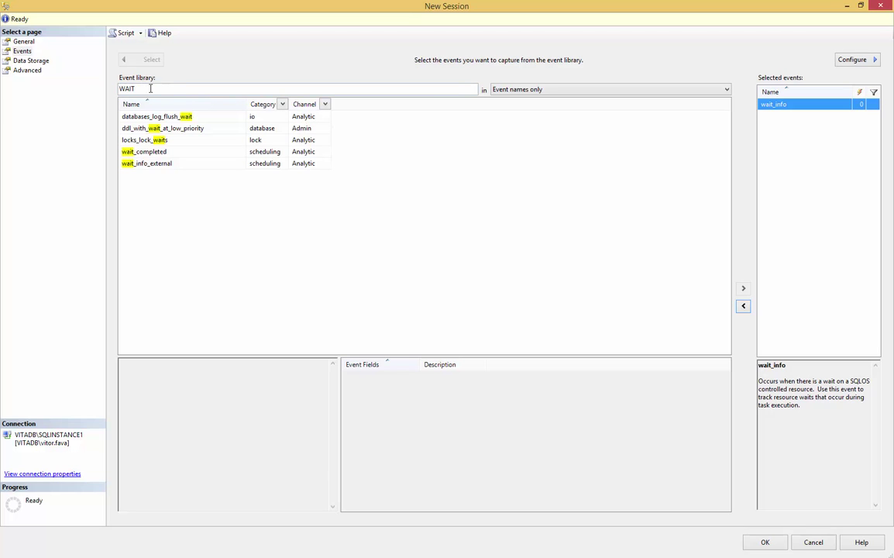
Step: Filter the event library by DEGR, review the degree_of_parallelism description and fields, and add that event to the selected events
{"action": "left_click_drag", "start_coordinate": [150, 88], "coordinate": [104, 87]}
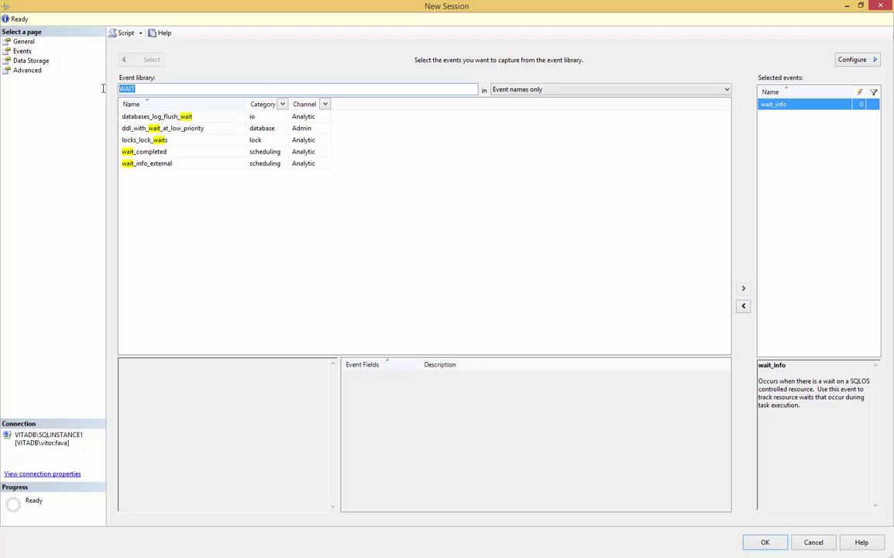
{"action": "type", "text": "DEGR"}
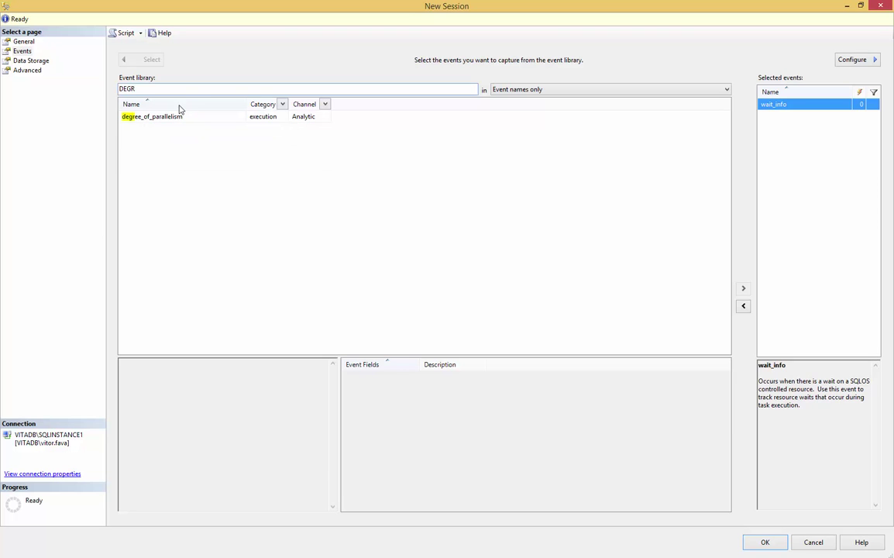
{"action": "left_click", "coordinate": [154, 119]}
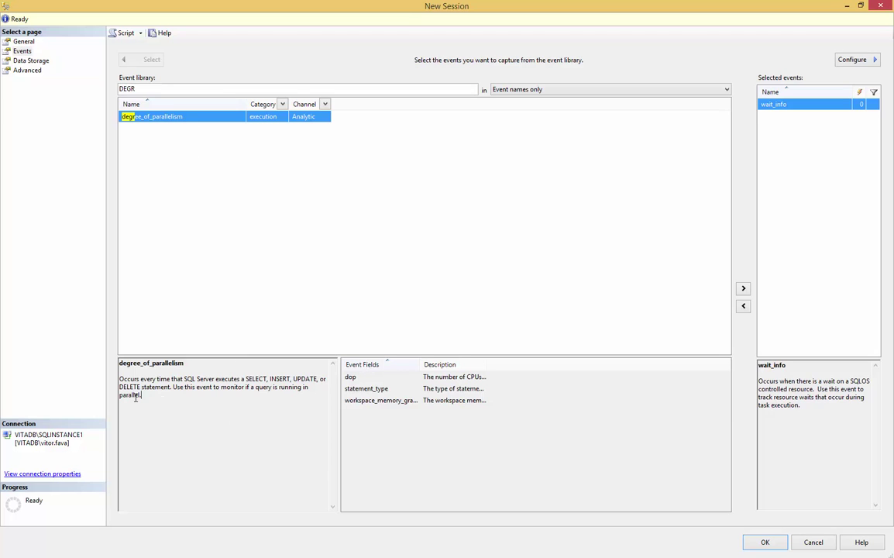
{"action": "left_click_drag", "start_coordinate": [136, 396], "coordinate": [120, 380]}
{"action": "left_click", "coordinate": [192, 386]}
{"action": "left_click", "coordinate": [370, 379]}
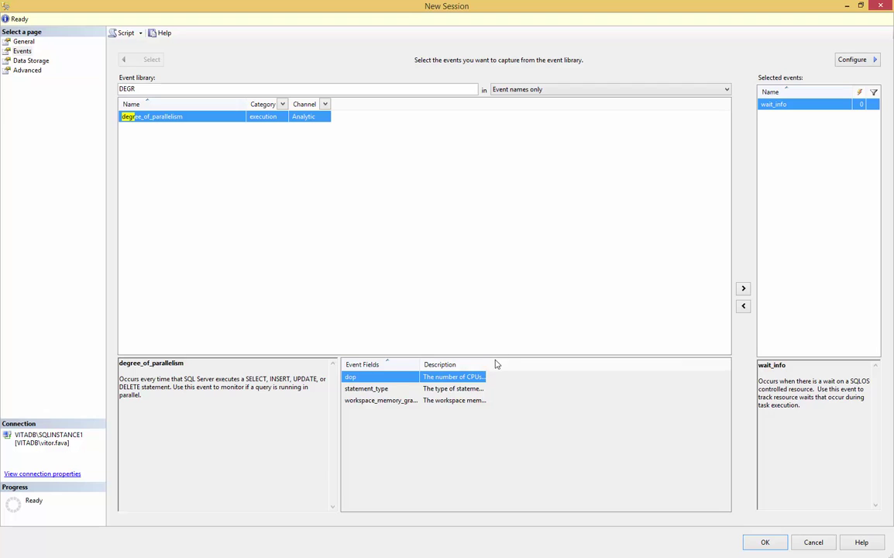
{"action": "left_click_drag", "start_coordinate": [488, 365], "coordinate": [690, 375]}
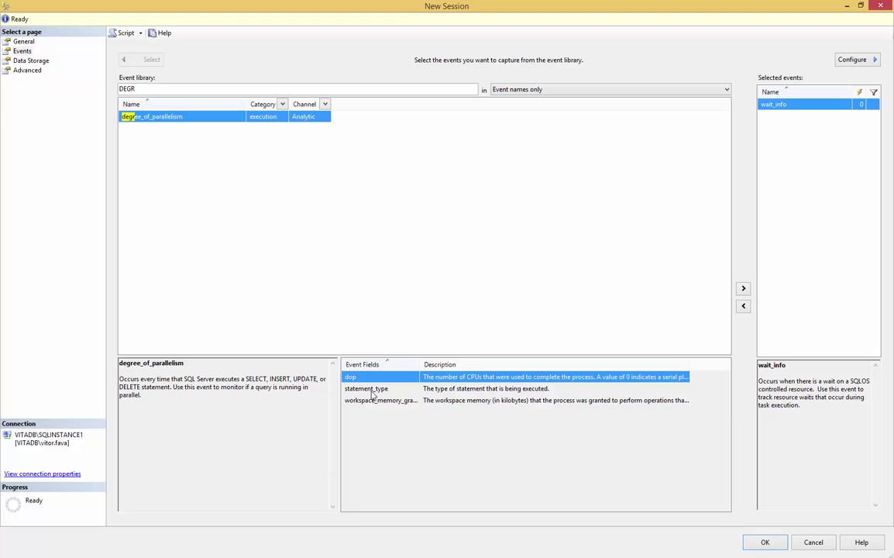
{"action": "left_click_drag", "start_coordinate": [419, 366], "coordinate": [436, 365]}
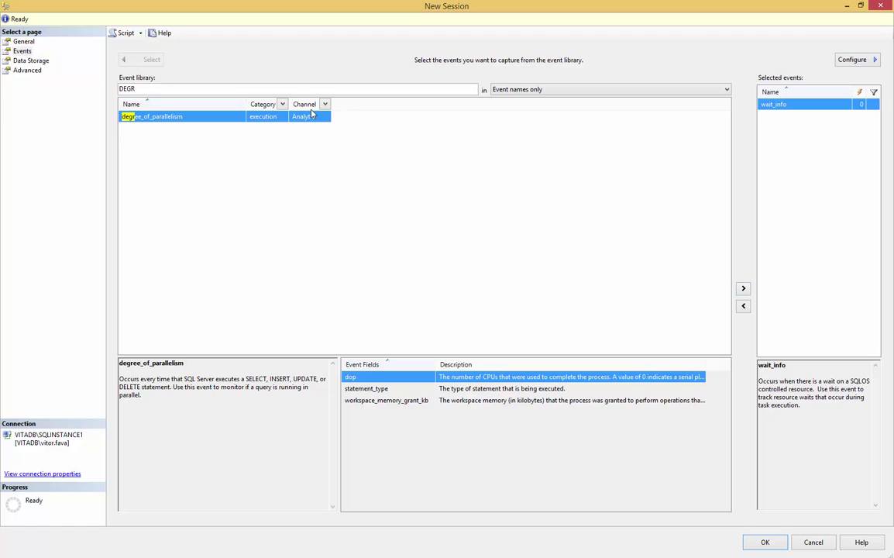
{"action": "left_click", "coordinate": [743, 289]}
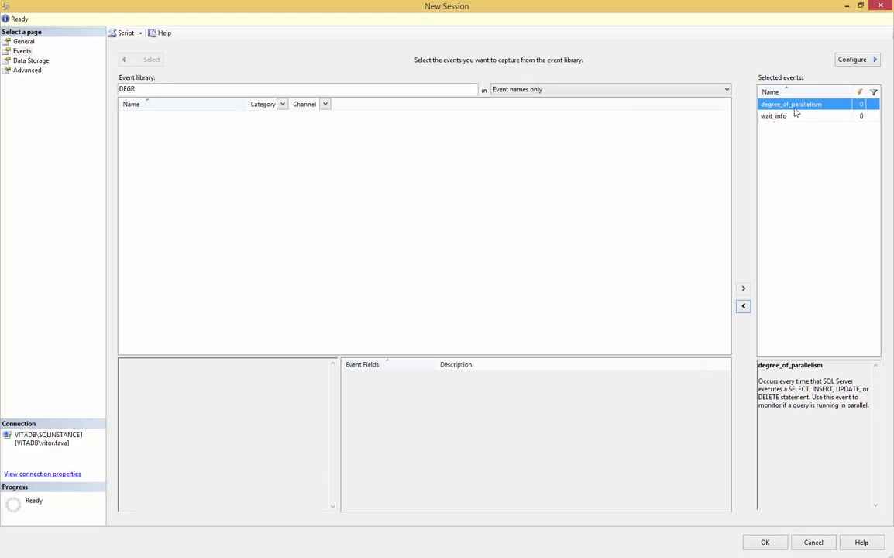
Step: Configure the degree_of_parallelism event to collect the database_name, plan_handle and sql_text global fields
{"action": "left_click", "coordinate": [854, 60]}
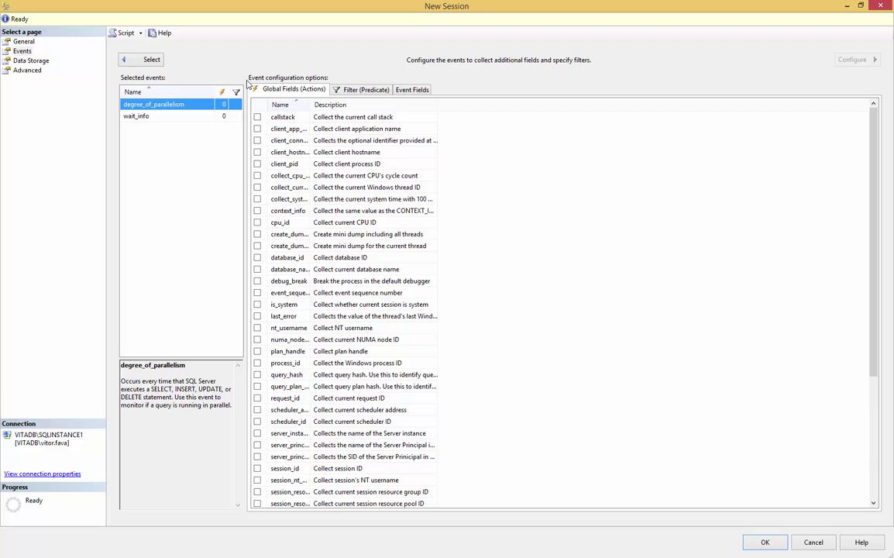
{"action": "double_click", "coordinate": [311, 104]}
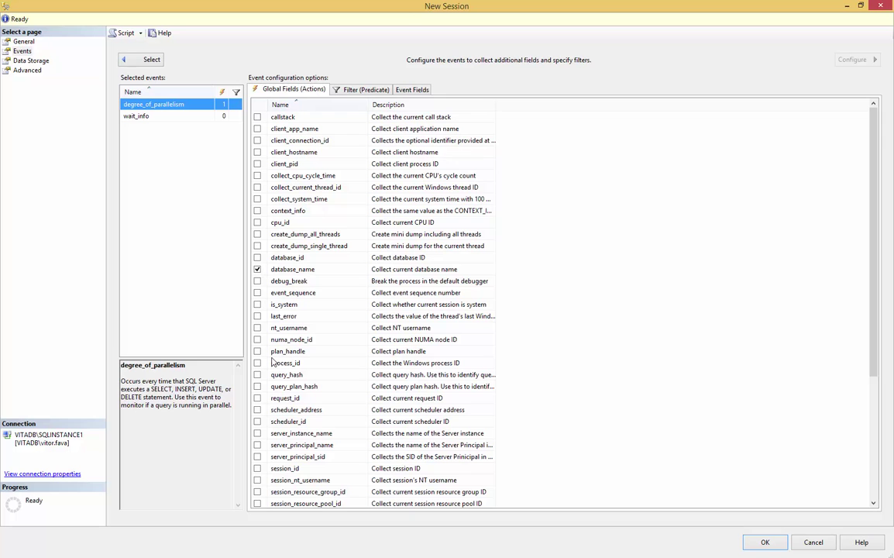
{"action": "scroll", "coordinate": [259, 353], "scroll_direction": "down", "scroll_amount": 3}
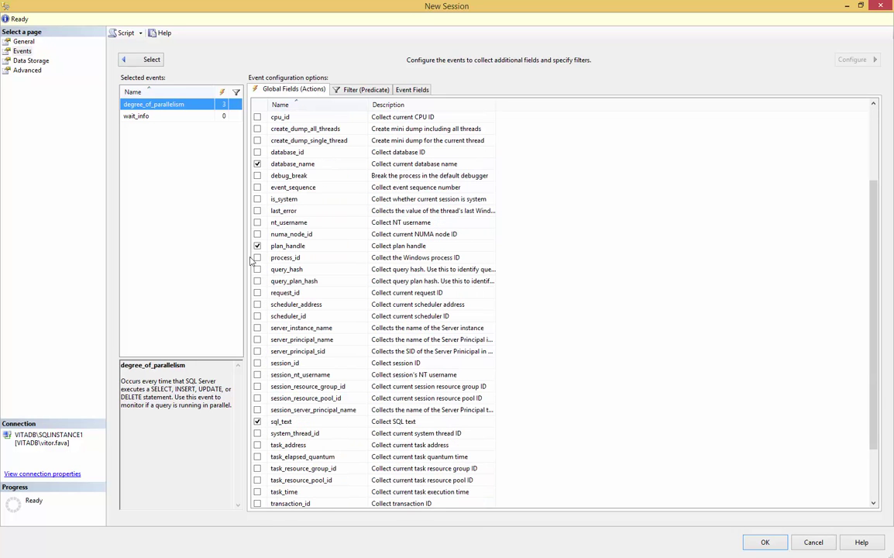
Step: Enable the database_name, plan_handle and sql_text global fields for the wait_info event
{"action": "left_click", "coordinate": [161, 115]}
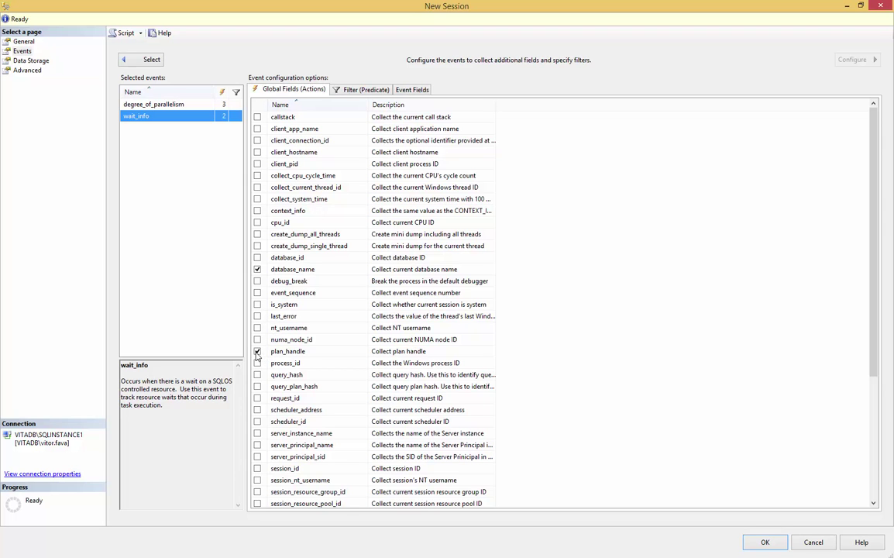
{"action": "scroll", "coordinate": [262, 434], "scroll_direction": "down", "scroll_amount": 3}
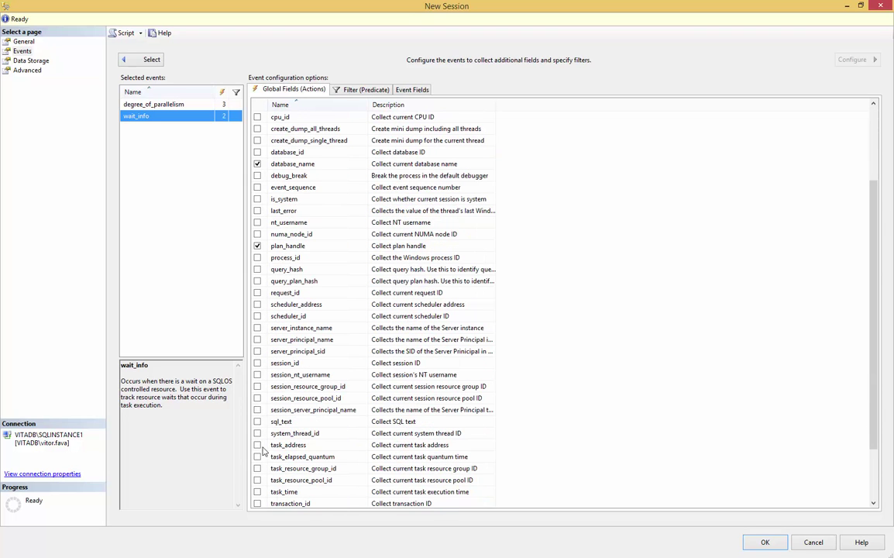
{"action": "left_click", "coordinate": [257, 421]}
Step: Add a filter clause on the wait_type field to the wait_info event
{"action": "left_click", "coordinate": [358, 91]}
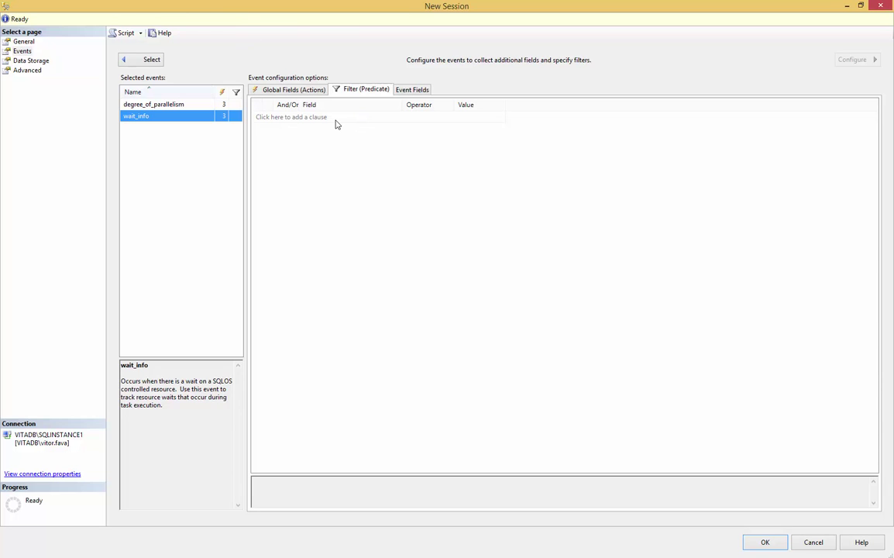
{"action": "left_click", "coordinate": [335, 123]}
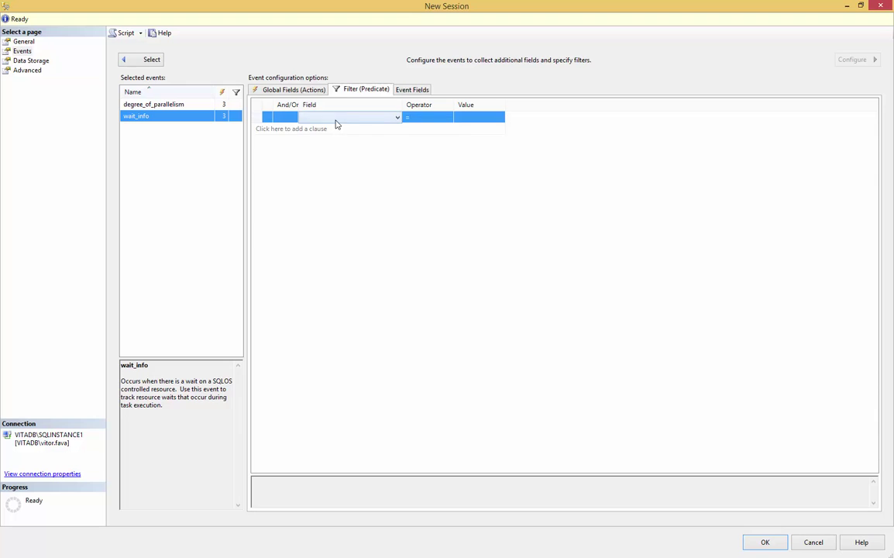
{"action": "left_click", "coordinate": [397, 120]}
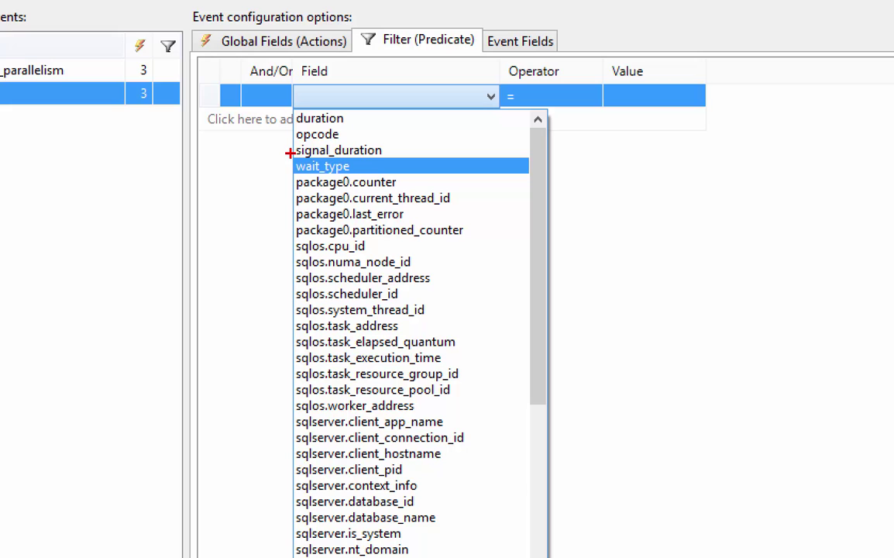
{"action": "mouse_move", "coordinate": [289, 152]}
{"action": "left_mouse_down"}
{"action": "mouse_move", "coordinate": [348, 173]}
{"action": "mouse_move", "coordinate": [396, 173]}
{"action": "left_mouse_up"}
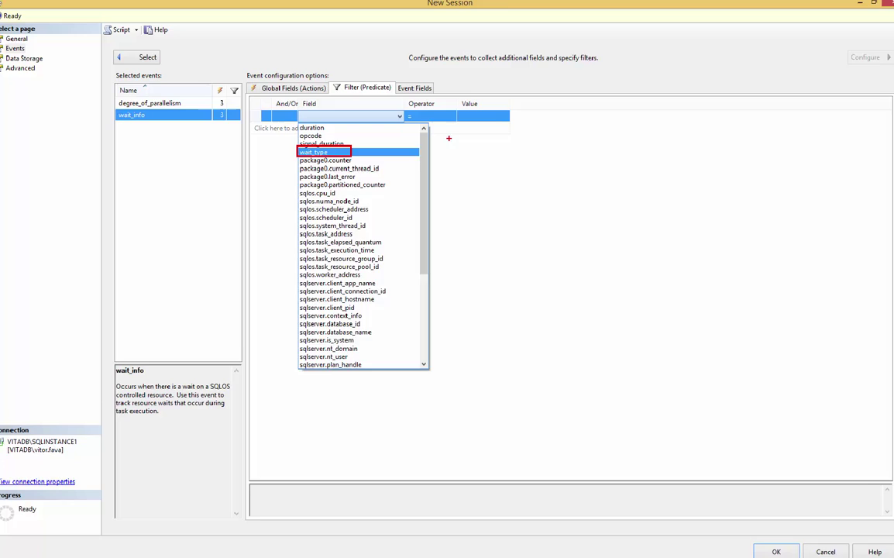
{"action": "left_click", "coordinate": [322, 166]}
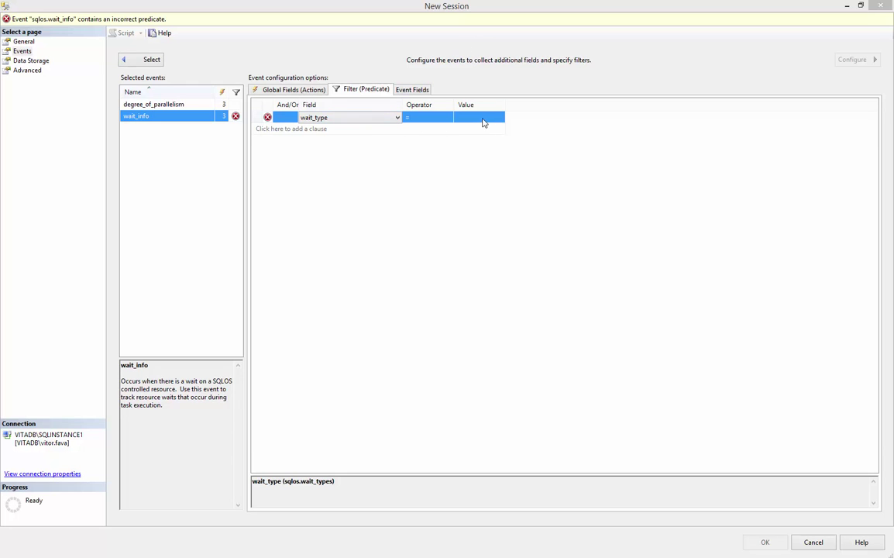
{"action": "left_click", "coordinate": [397, 118]}
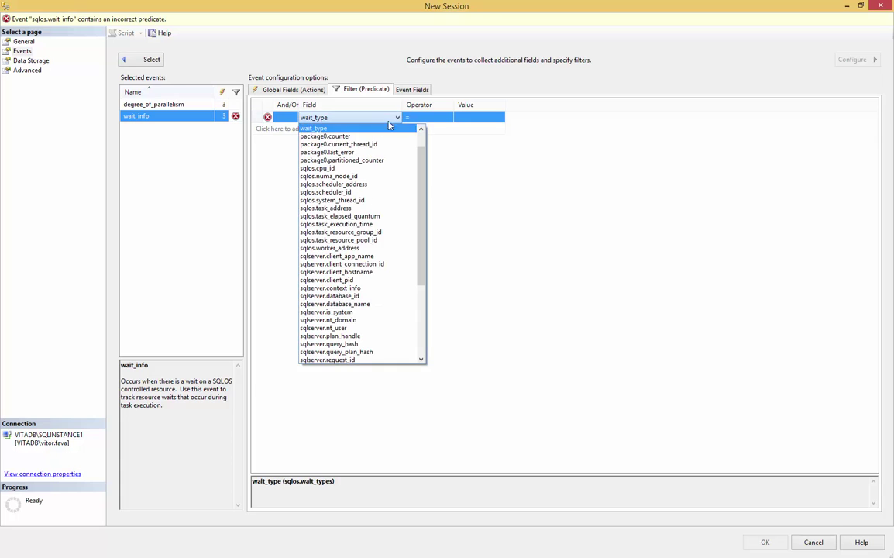
{"action": "scroll", "coordinate": [334, 155], "scroll_direction": "up", "scroll_amount": 1}
{"action": "left_click", "coordinate": [335, 154]}
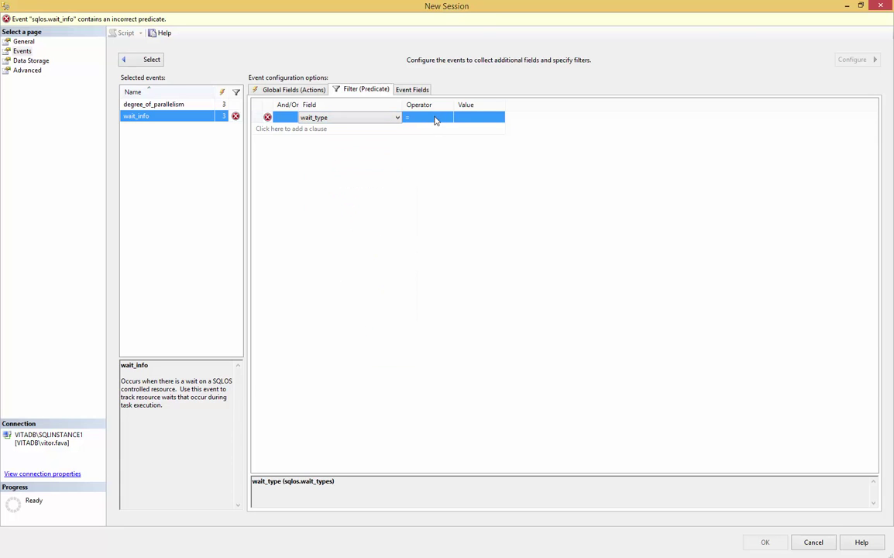
Step: Set the value of the wait_info event's wait_type filter clause to CXPACKET, using the = operator
{"action": "left_click", "coordinate": [477, 124]}
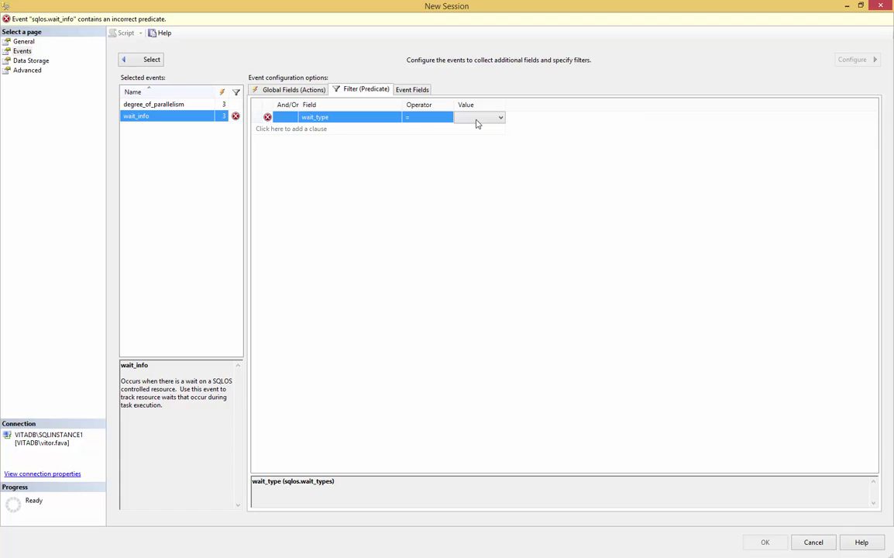
{"action": "left_click", "coordinate": [500, 117]}
{"action": "scroll", "coordinate": [542, 271], "scroll_direction": "down", "scroll_amount": 1}
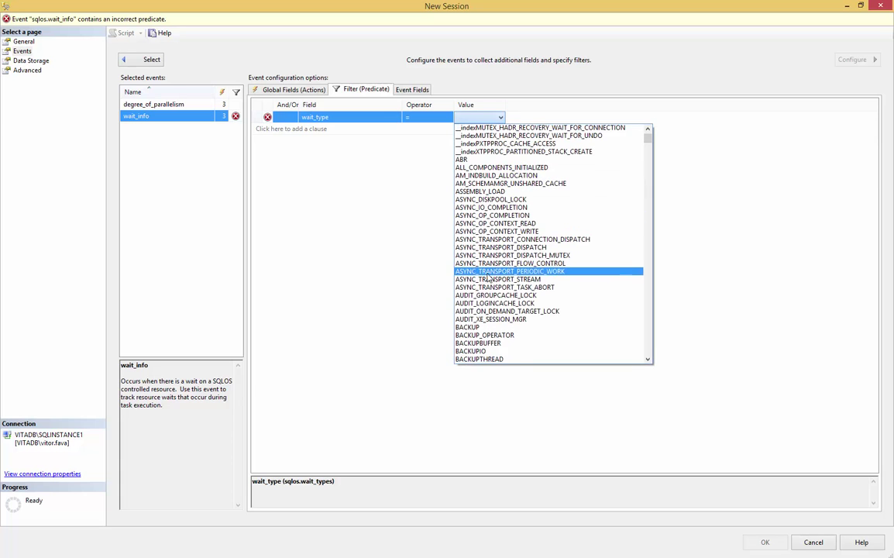
{"action": "scroll", "coordinate": [544, 279], "scroll_direction": "up", "scroll_amount": 1}
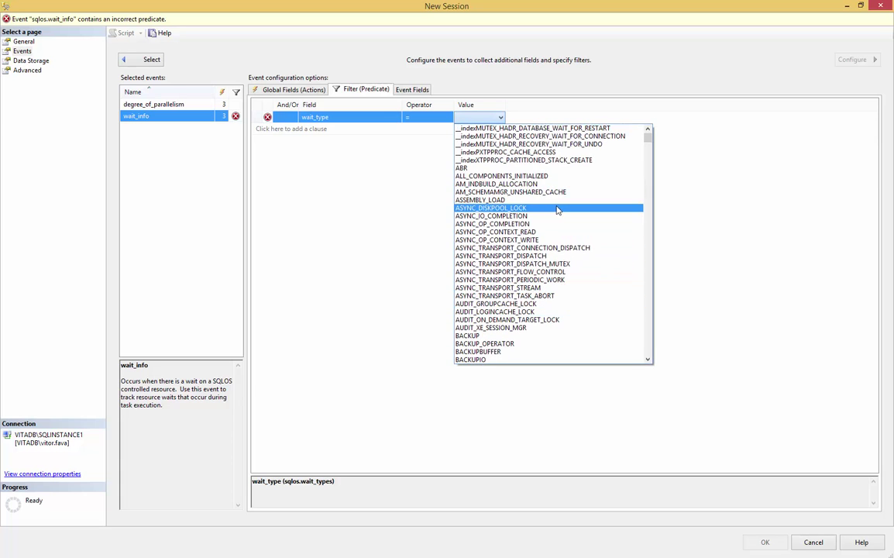
{"action": "scroll", "coordinate": [535, 233], "scroll_direction": "down", "scroll_amount": 1}
{"action": "scroll", "coordinate": [530, 235], "scroll_direction": "down", "scroll_amount": 8}
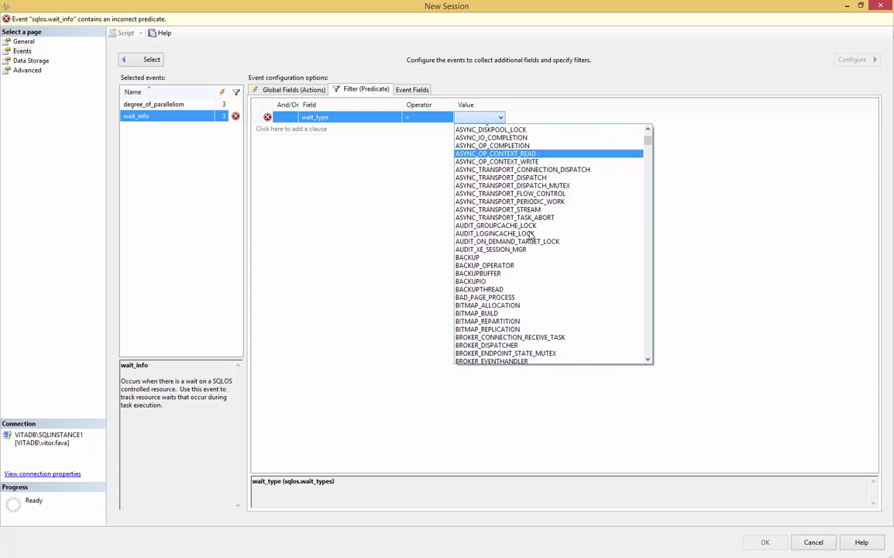
{"action": "scroll", "coordinate": [531, 235], "scroll_direction": "down", "scroll_amount": 5}
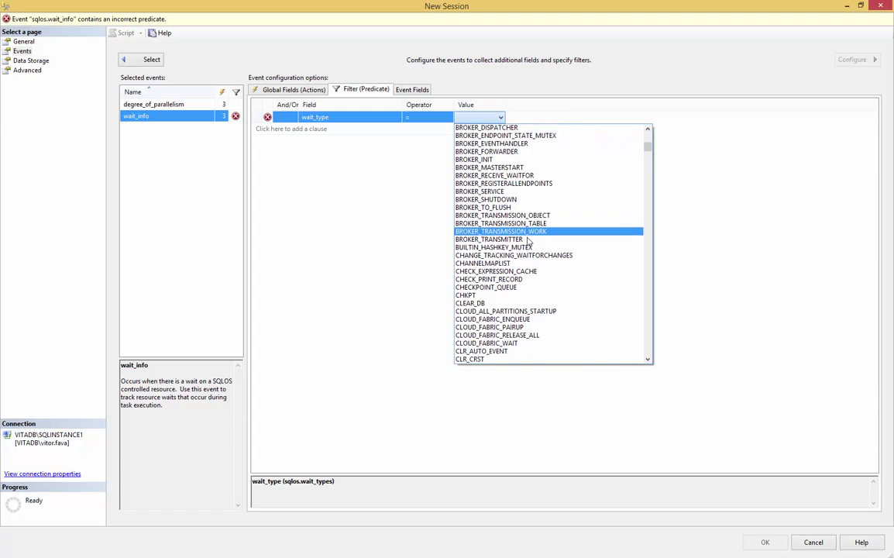
{"action": "scroll", "coordinate": [527, 242], "scroll_direction": "down", "scroll_amount": 7}
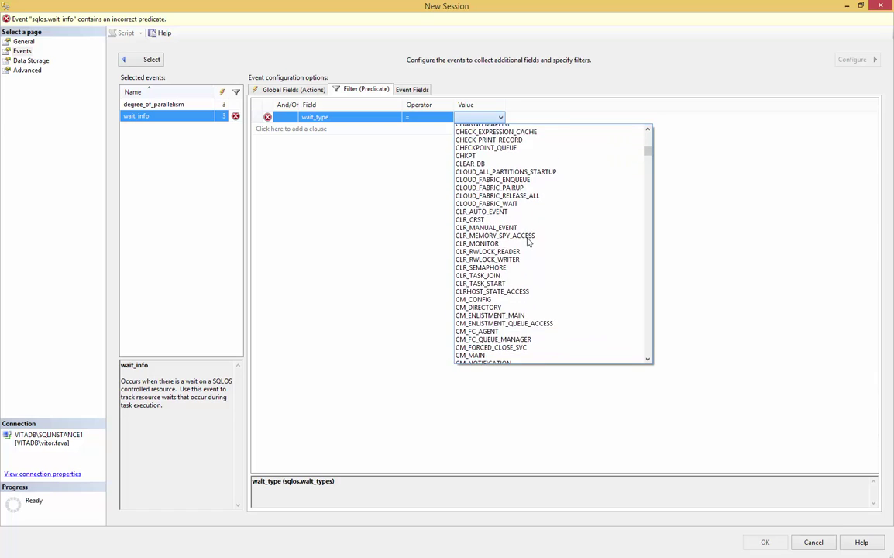
{"action": "scroll", "coordinate": [530, 240], "scroll_direction": "down", "scroll_amount": 5}
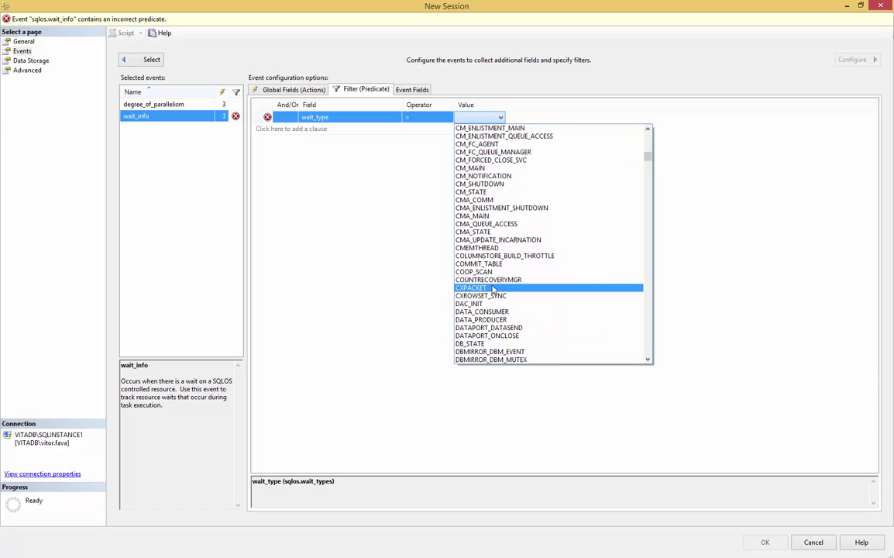
{"action": "key", "text": "Escape"}
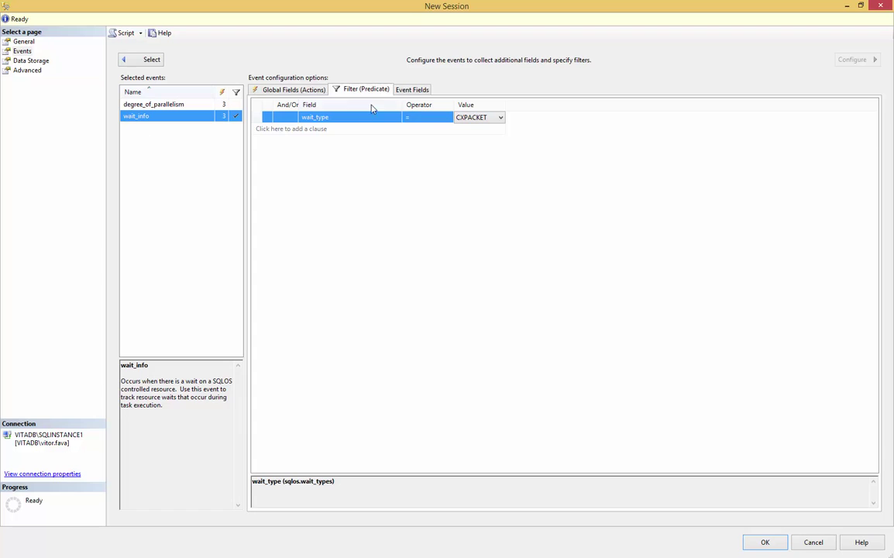
Step: Review the wait_info event's duration, opcode and wait_type fields, recheck its filter, and create the session
{"action": "key", "text": "ctrl+Tab"}
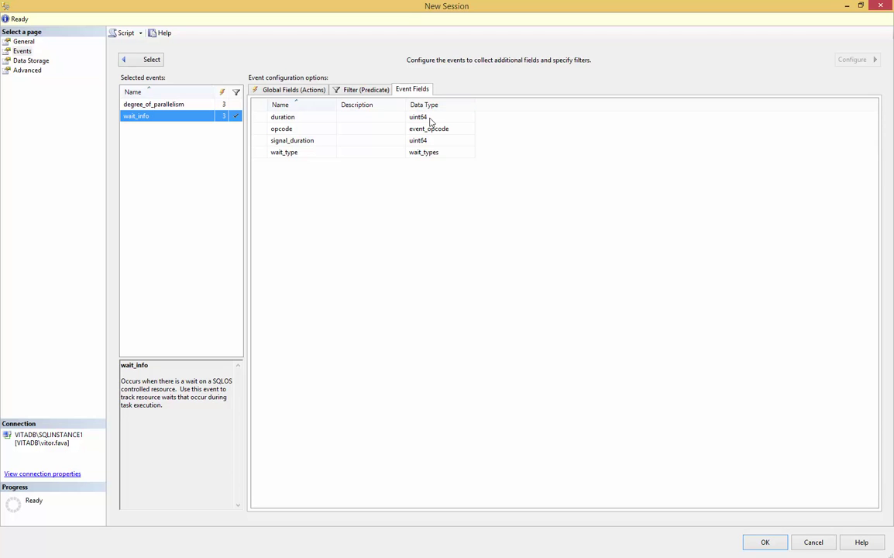
{"action": "left_click", "coordinate": [430, 119]}
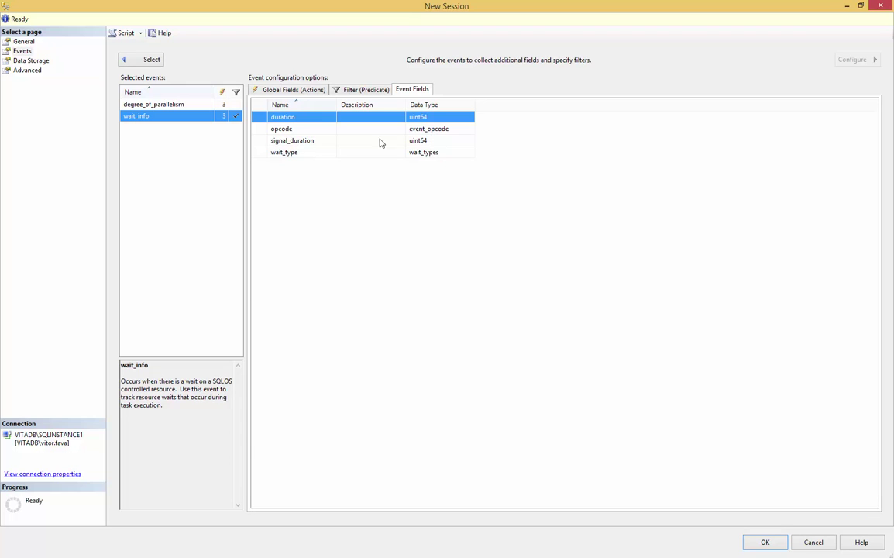
{"action": "left_click", "coordinate": [440, 131]}
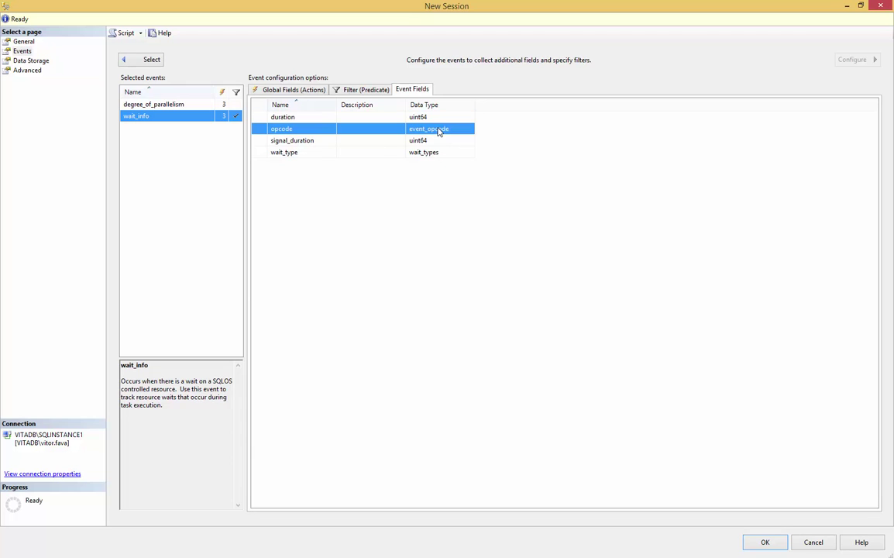
{"action": "left_click", "coordinate": [299, 154]}
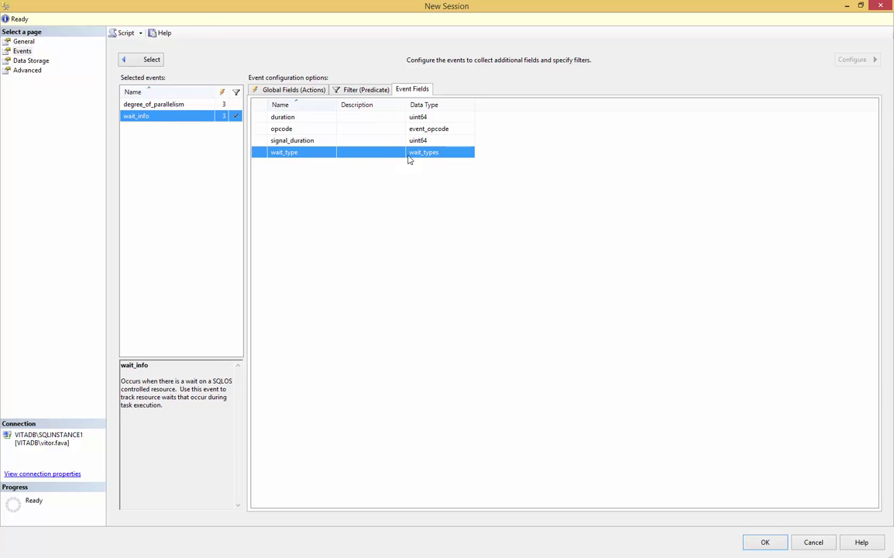
{"action": "left_click", "coordinate": [361, 89]}
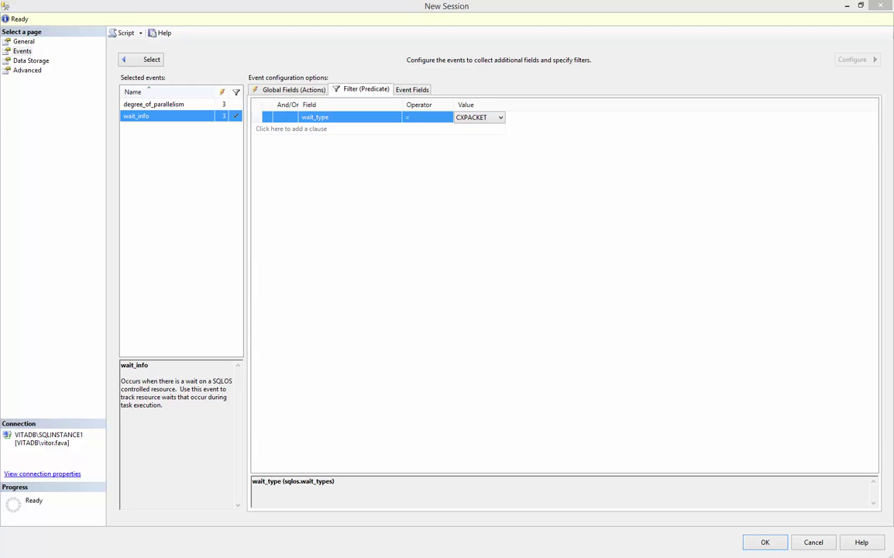
{"action": "left_click", "coordinate": [398, 3]}
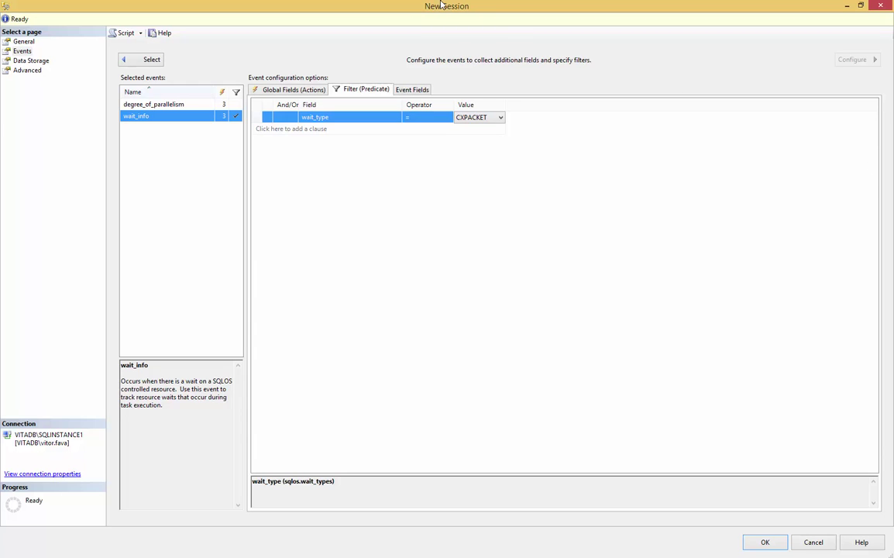
{"action": "left_click", "coordinate": [763, 543]}
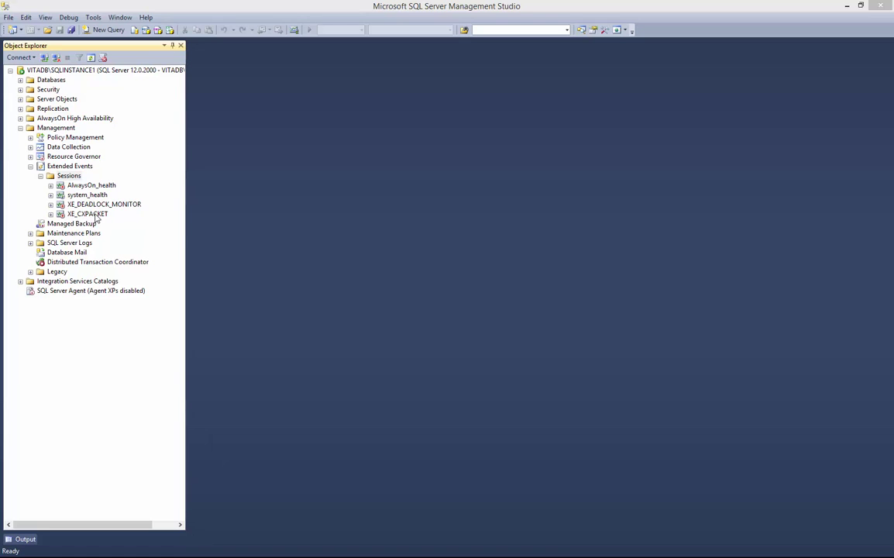
Step: Add a data storage target to the XE_CXPACKET session's properties, trying event_file first and choosing ring_buffer instead
{"action": "right_click", "coordinate": [95, 215]}
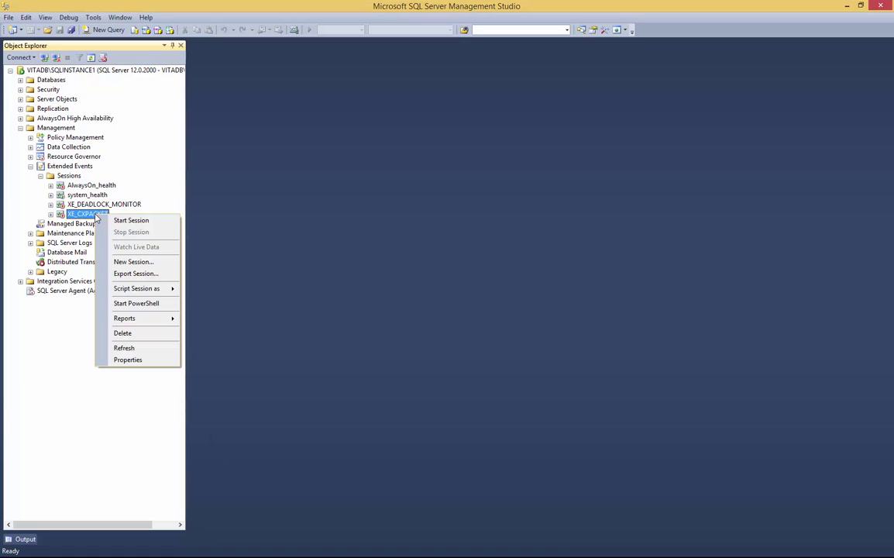
{"action": "left_click", "coordinate": [135, 361]}
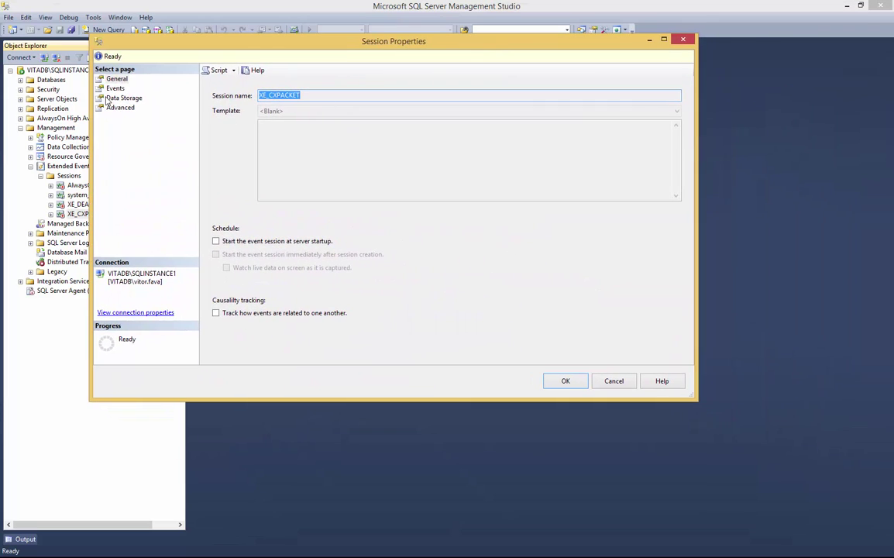
{"action": "left_click", "coordinate": [110, 99]}
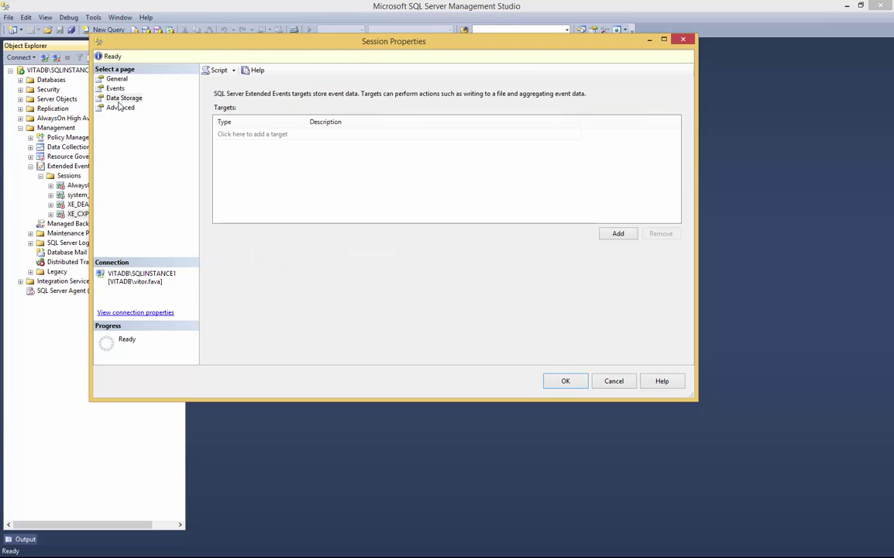
{"action": "left_click", "coordinate": [280, 136]}
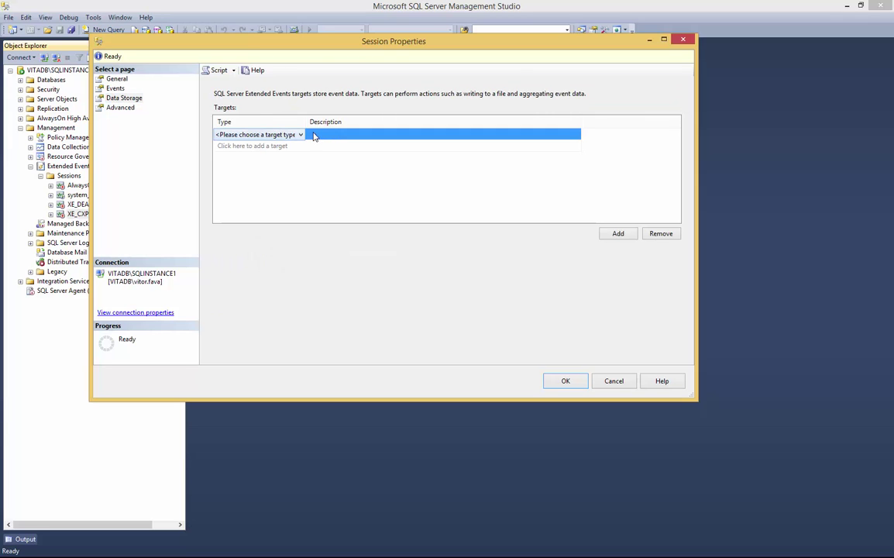
{"action": "left_click", "coordinate": [301, 136]}
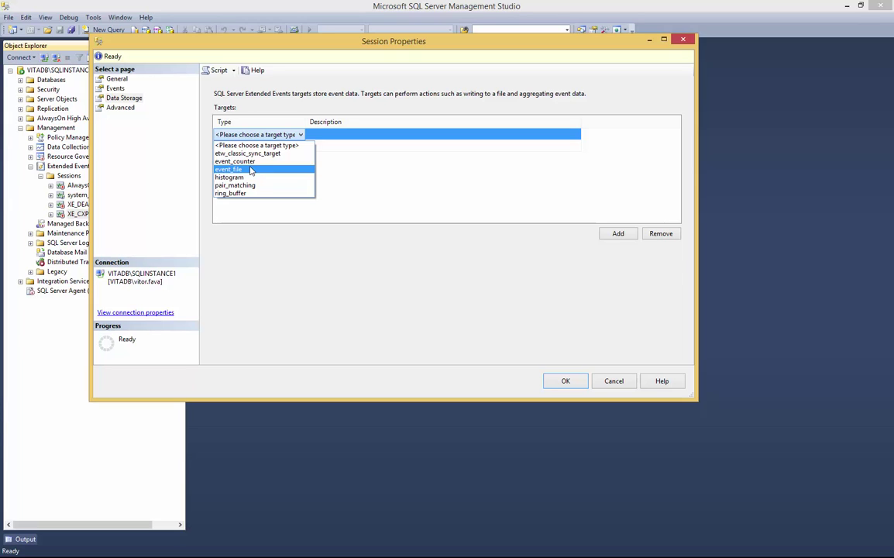
{"action": "left_click", "coordinate": [251, 169]}
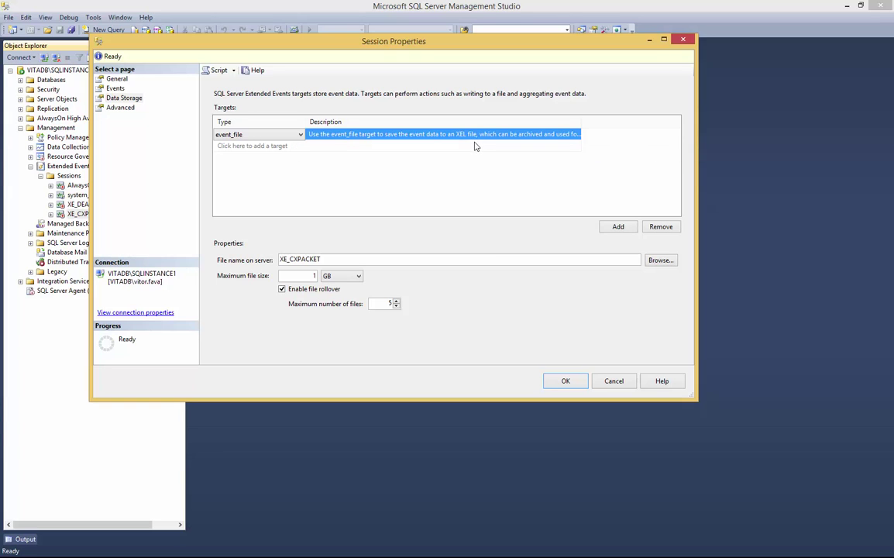
{"action": "left_click", "coordinate": [302, 135]}
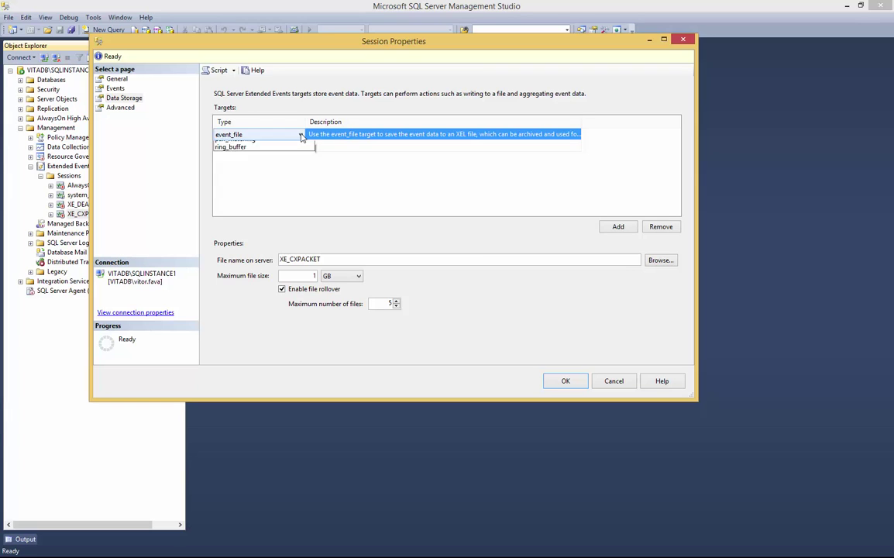
{"action": "left_click", "coordinate": [247, 195]}
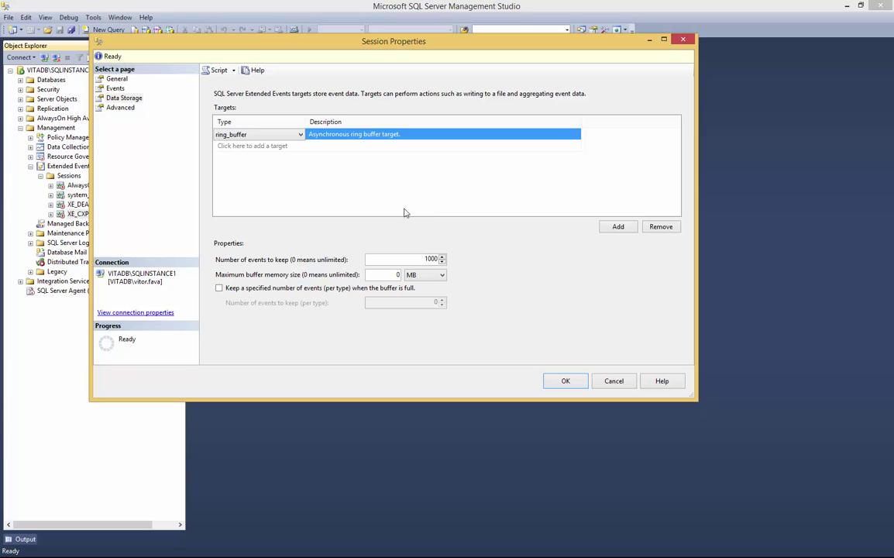
Step: Review the ring_buffer target's event count and maximum memory size options, and save the session properties
{"action": "left_click", "coordinate": [398, 259]}
{"action": "left_click", "coordinate": [397, 259]}
{"action": "left_click", "coordinate": [442, 275]}
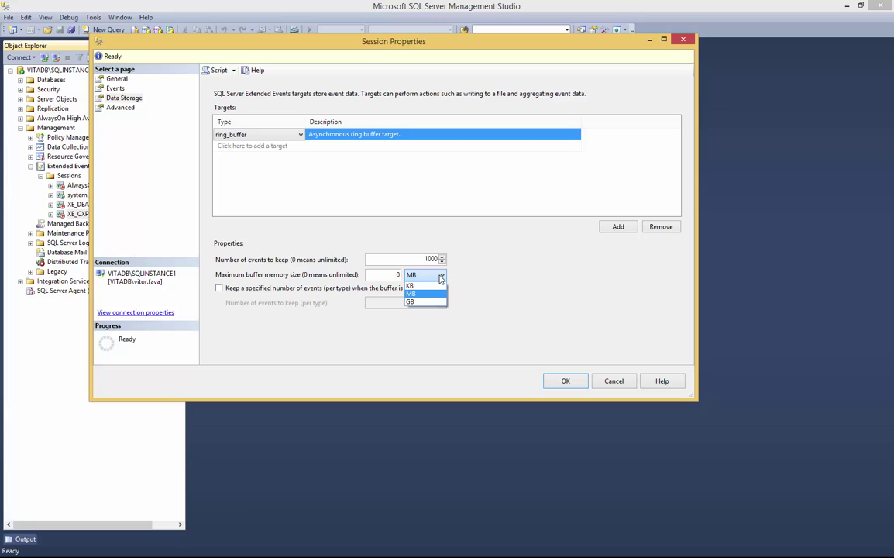
{"action": "left_click", "coordinate": [397, 274]}
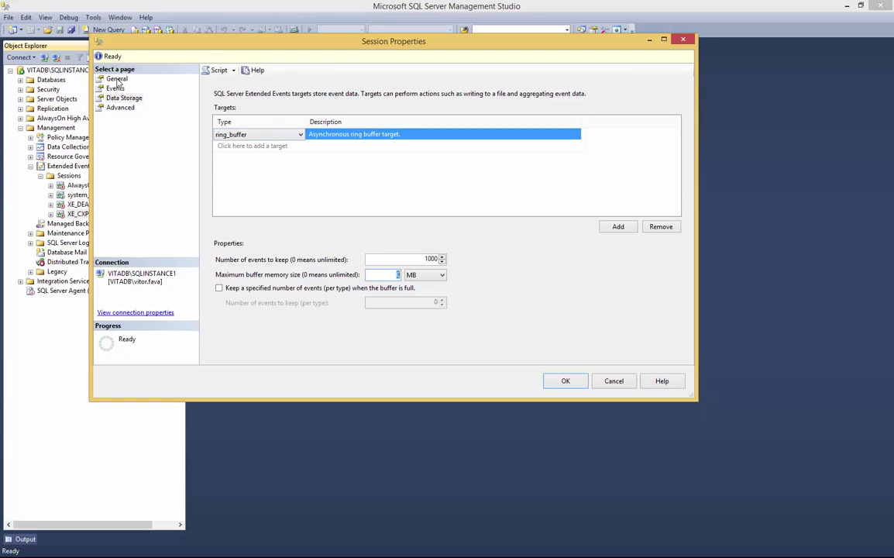
{"action": "left_click", "coordinate": [566, 382]}
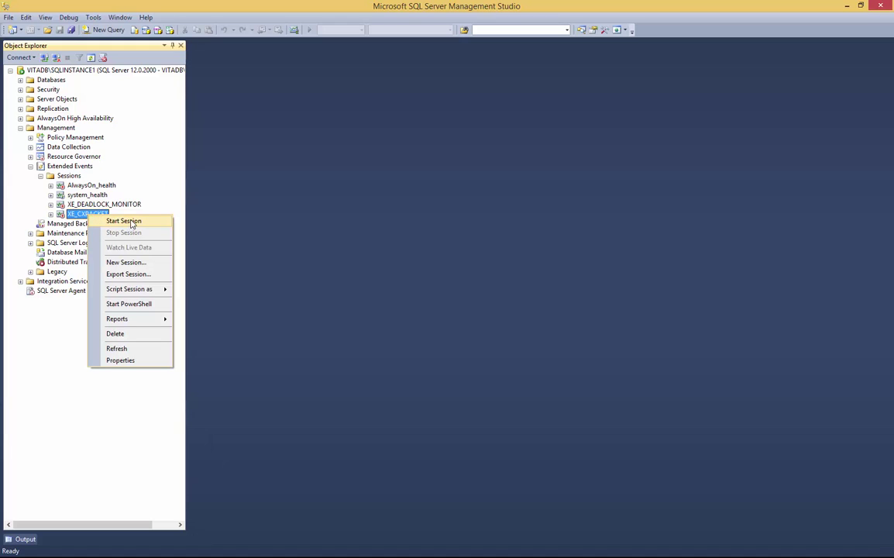
Step: Start the XE_CXPACKET event session
{"action": "left_click", "coordinate": [124, 222]}
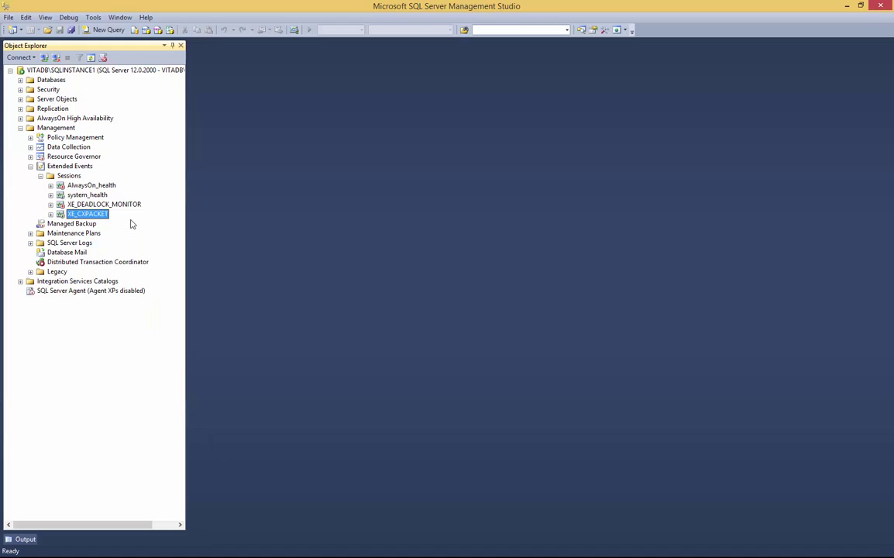
{"action": "right_click", "coordinate": [77, 218]}
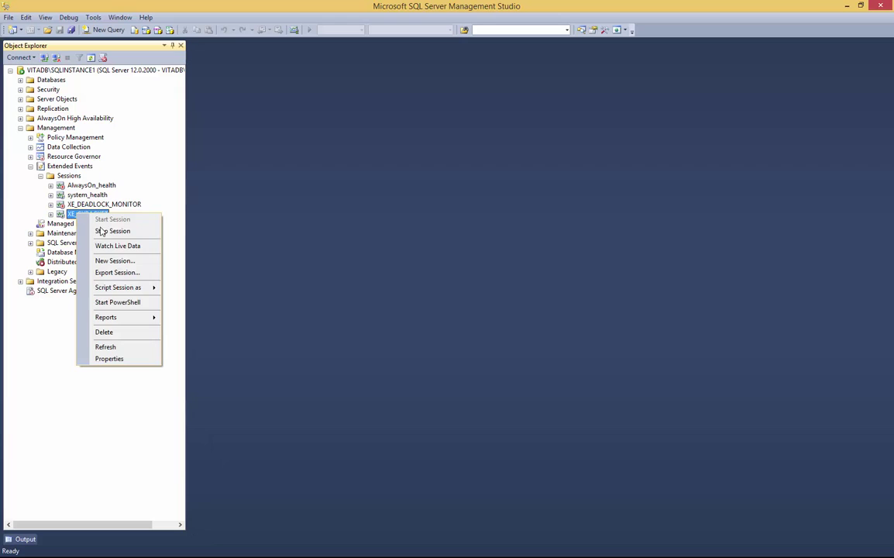
Step: Open XE_CXPACKET's live data and enter, in a new query, an AdventureWorksDW2012 SELECT joining FactResellerSales to FactCurrencyRate on CurrencyKey with OPTION (QUERYTRACEON 2312)
{"action": "left_click", "coordinate": [142, 246]}
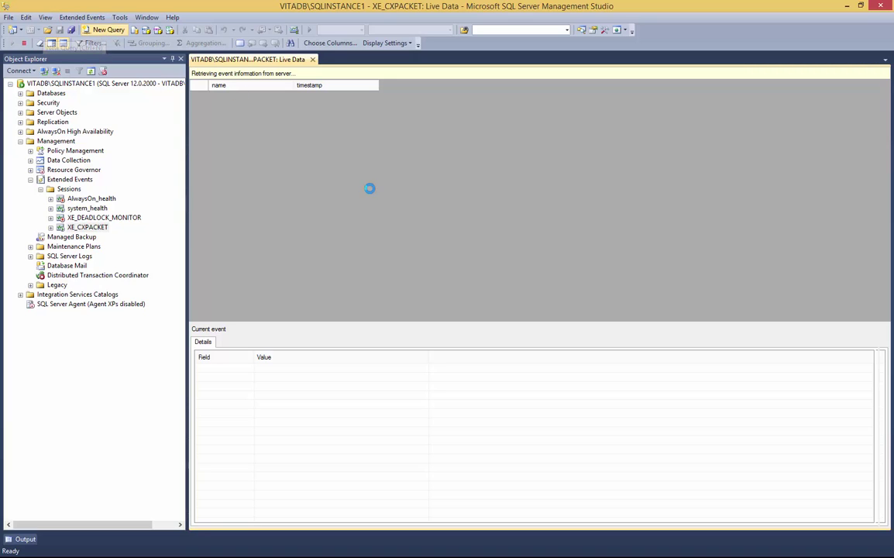
{"action": "left_click", "coordinate": [107, 29]}
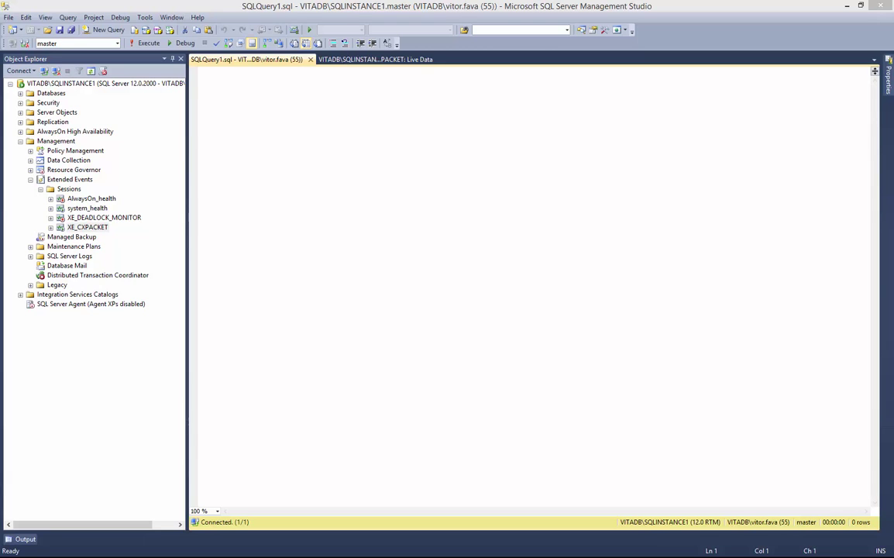
{"action": "left_click", "coordinate": [326, 104]}
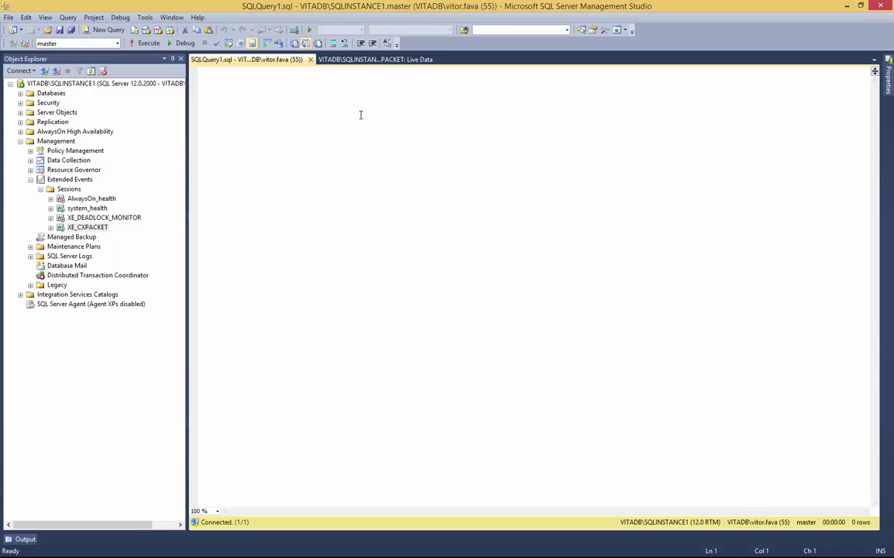
{"action": "type", "text": "USE [AdventureWorksDW2012]; GO  -- New CE -- Estimated rows = 58,949,200 -- Actual rows = 70,470,090 SELECT  [fs].[ProductKey], [fs].[OrderDateKey], [fs].[DueDateKey],         [fs].[ShipDateKey], [fc].[DateKey],             [fc].[AverageRate], [fc].[EndOfDayRate], [fc].[Date] FROM    dbo.[FactResellerSales] AS [fs] INNER JOIN dbo.[FactCurrencyRate] AS [fc]     ON [fs].[CurrencyKey] = [fc].[CurrencyKey] OPTION  (QUERYTRACEON 2312);"}
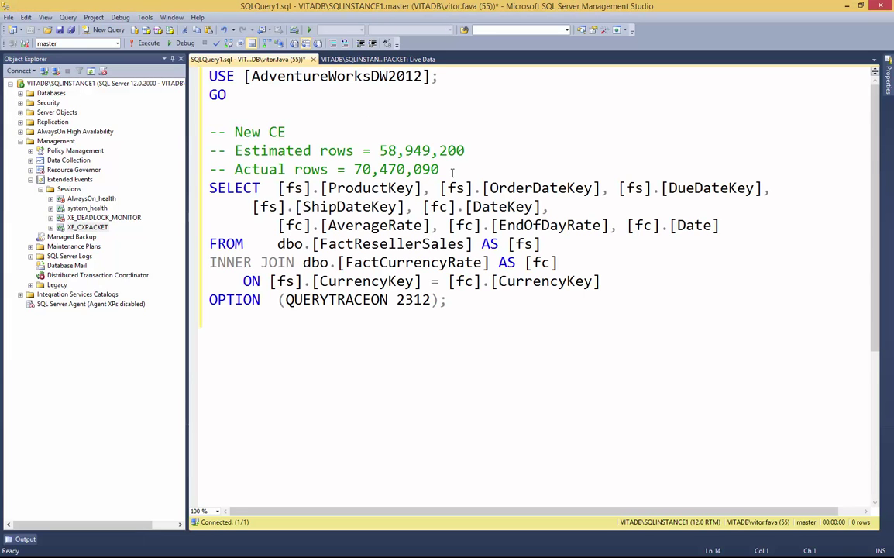
Step: Remove the New CE and row-count comment lines above the SELECT and change the QUERYTRACEON flag to 9481
{"action": "left_click_drag", "start_coordinate": [439, 169], "coordinate": [182, 110]}
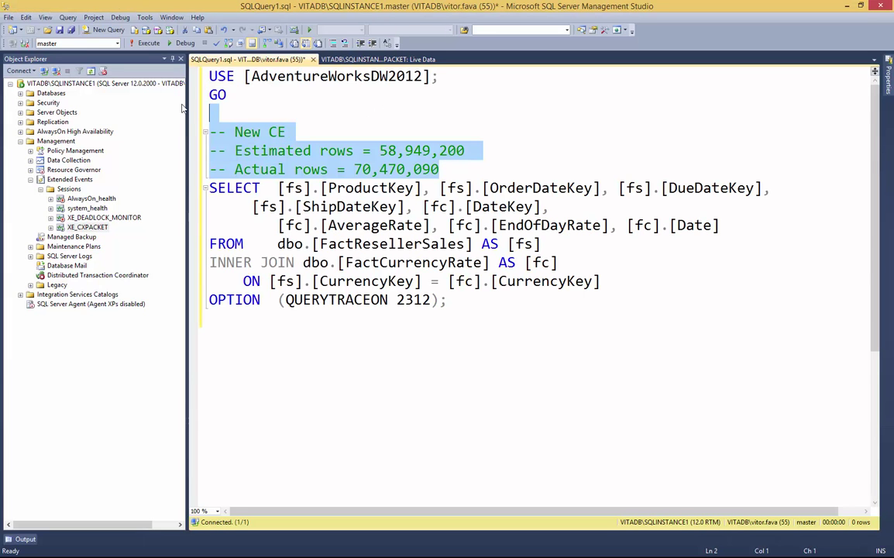
{"action": "key", "text": "Delete"}
{"action": "key", "text": "BackSpace"}
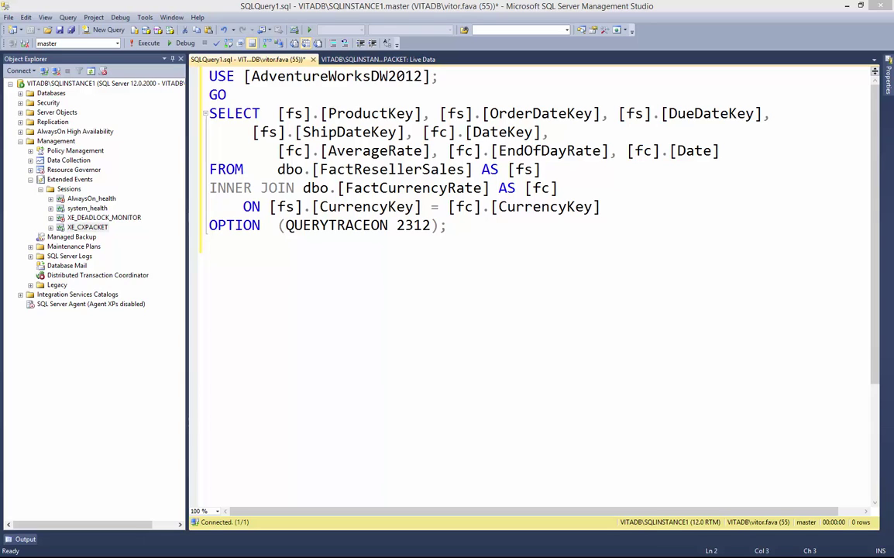
{"action": "double_click", "coordinate": [416, 225]}
{"action": "right_click", "coordinate": [415, 226]}
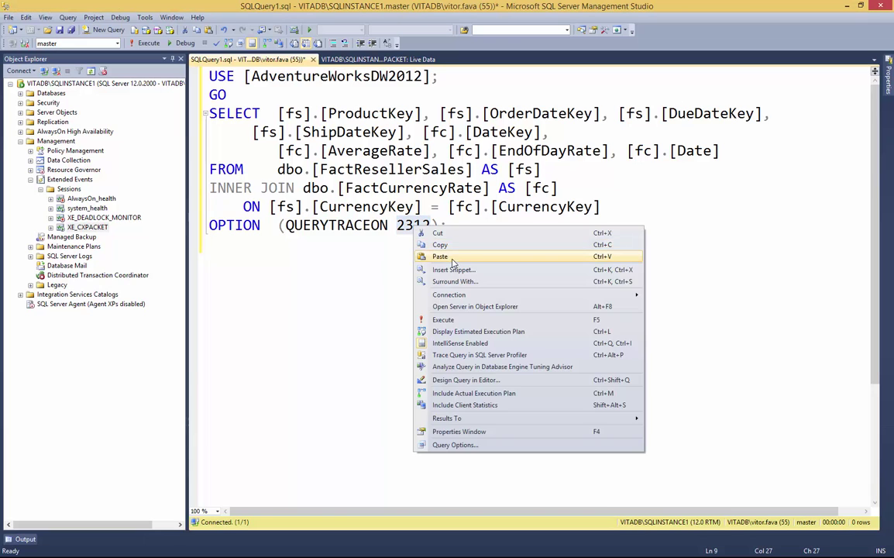
{"action": "left_click", "coordinate": [452, 261]}
Step: Execute the whole query, check the XE_CXPACKET live data while it runs, and cancel the execution
{"action": "left_click_drag", "start_coordinate": [469, 238], "coordinate": [208, 76]}
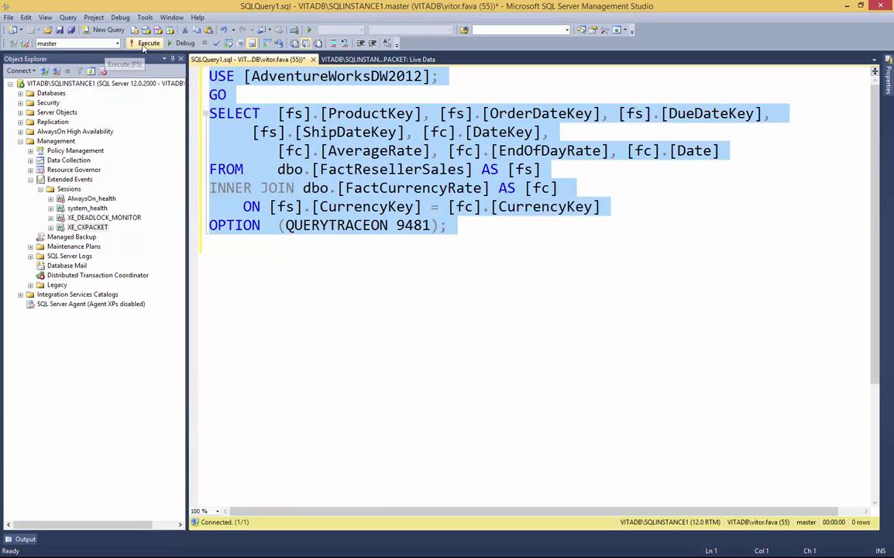
{"action": "left_click", "coordinate": [147, 44]}
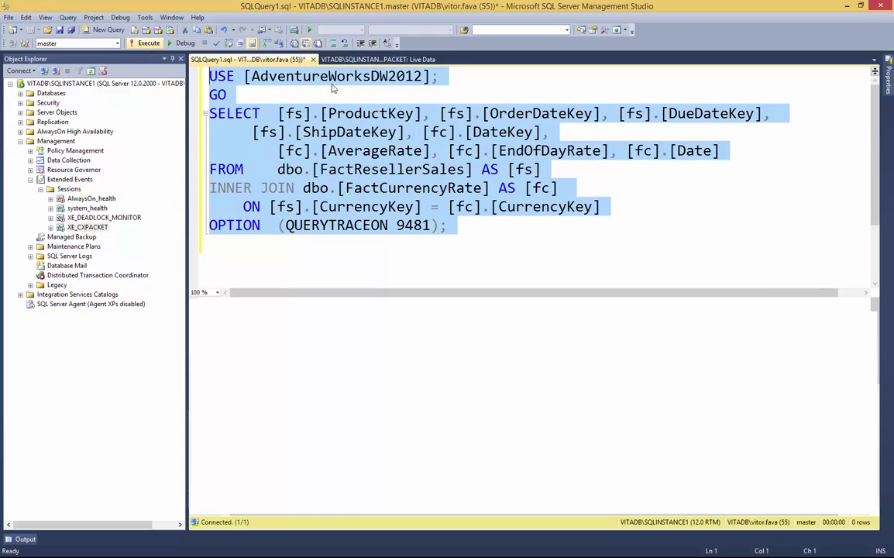
{"action": "left_click", "coordinate": [355, 62]}
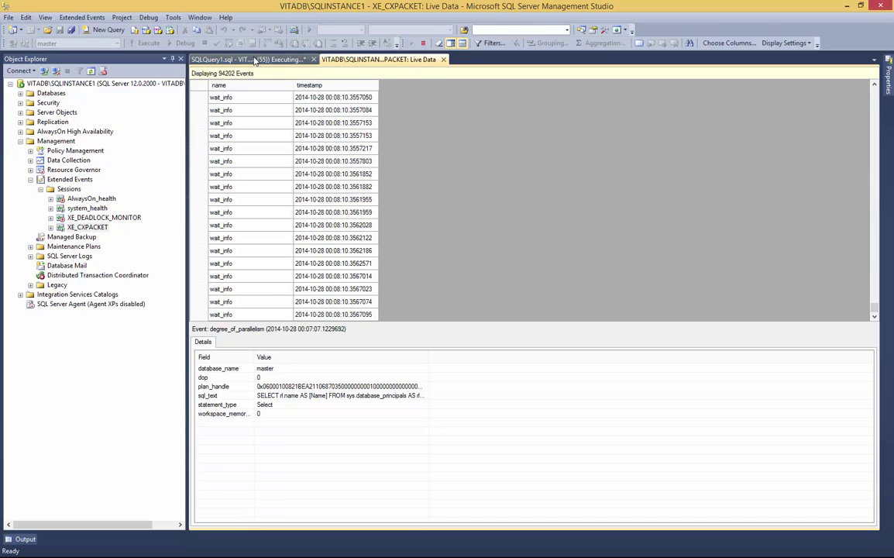
{"action": "left_click", "coordinate": [250, 59]}
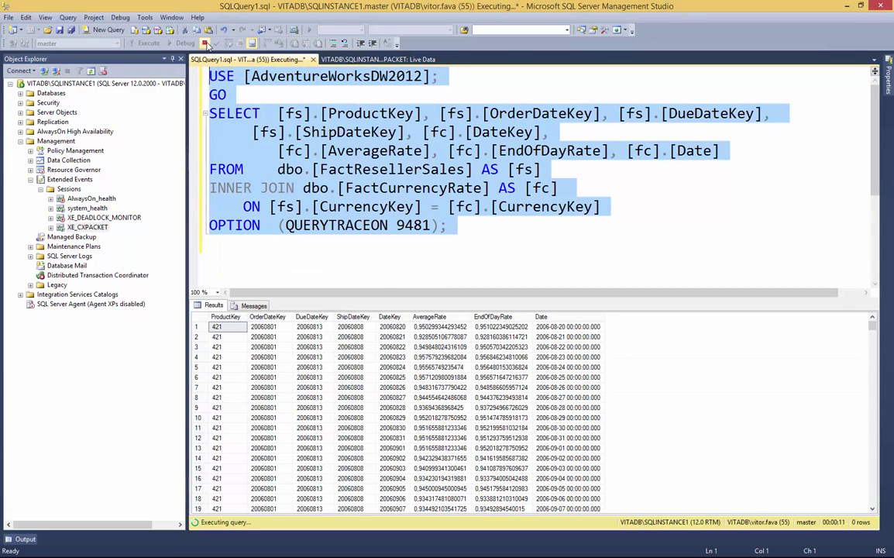
{"action": "key", "text": "alt+Break"}
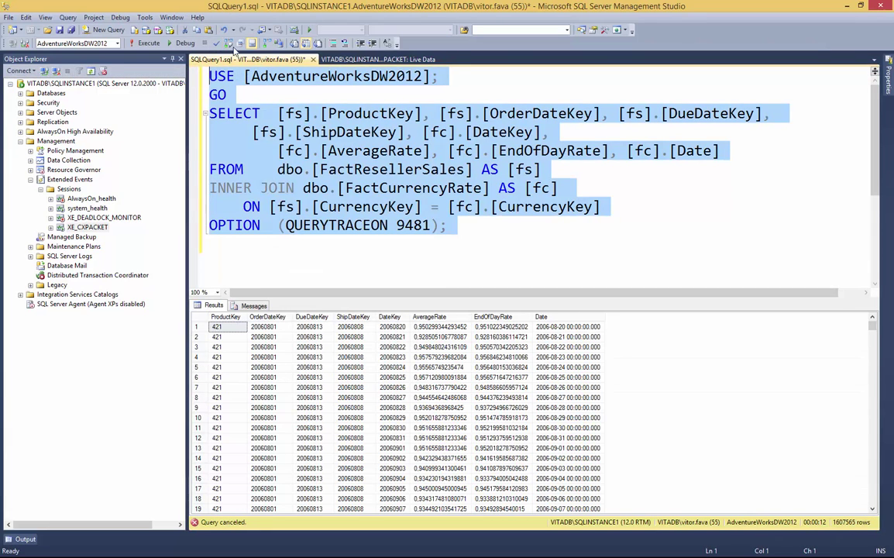
Step: Examine a captured wait_info event's details in the XE_CXPACKET live data, including database_name, plan_handle, sql_text and wait_type
{"action": "left_click", "coordinate": [353, 60]}
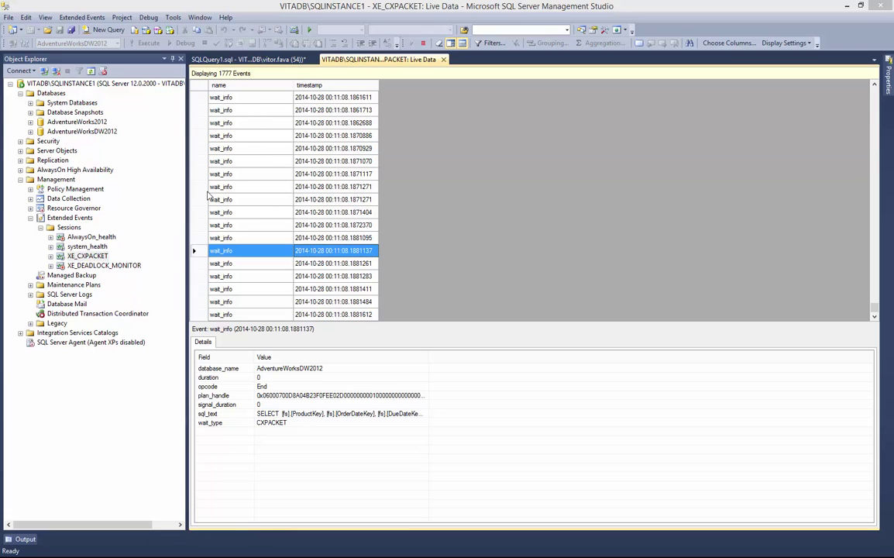
{"action": "left_click", "coordinate": [240, 224]}
{"action": "scroll", "coordinate": [242, 223], "scroll_direction": "up", "scroll_amount": 13}
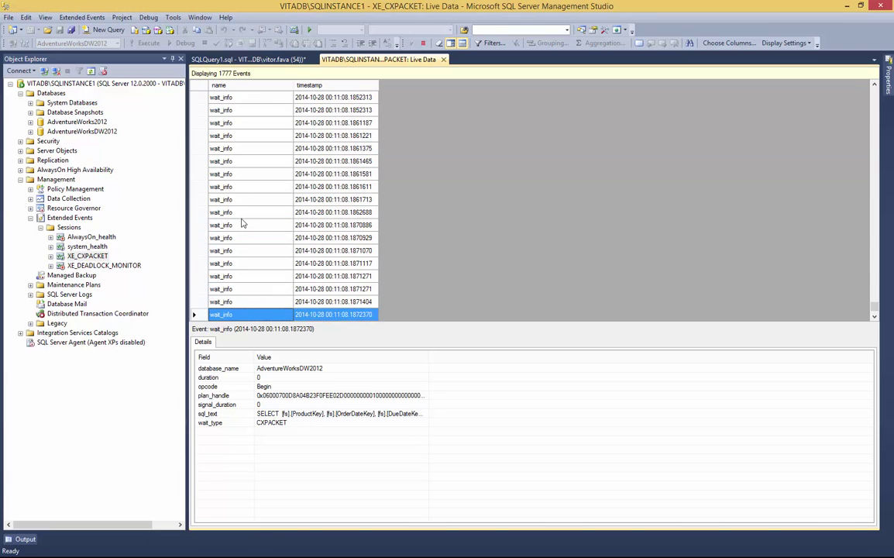
{"action": "scroll", "coordinate": [242, 223], "scroll_direction": "up", "scroll_amount": 12}
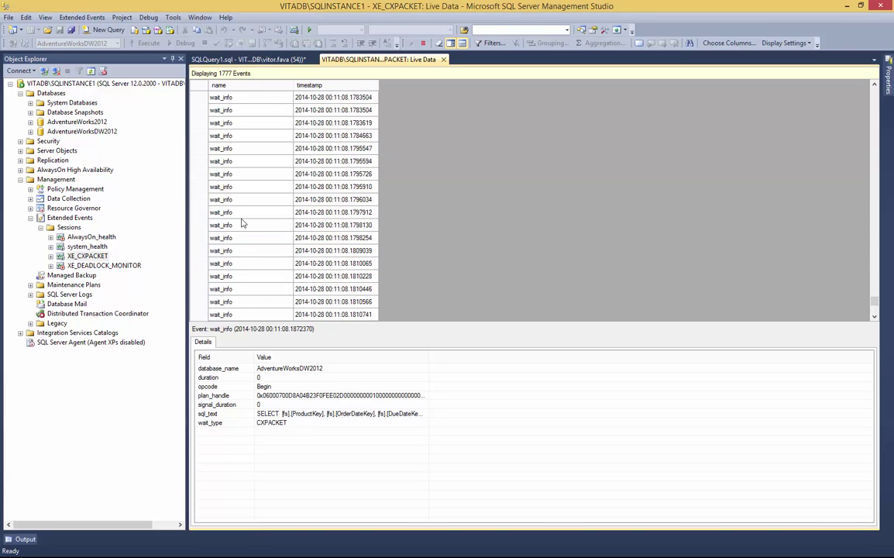
{"action": "scroll", "coordinate": [242, 223], "scroll_direction": "up", "scroll_amount": 9}
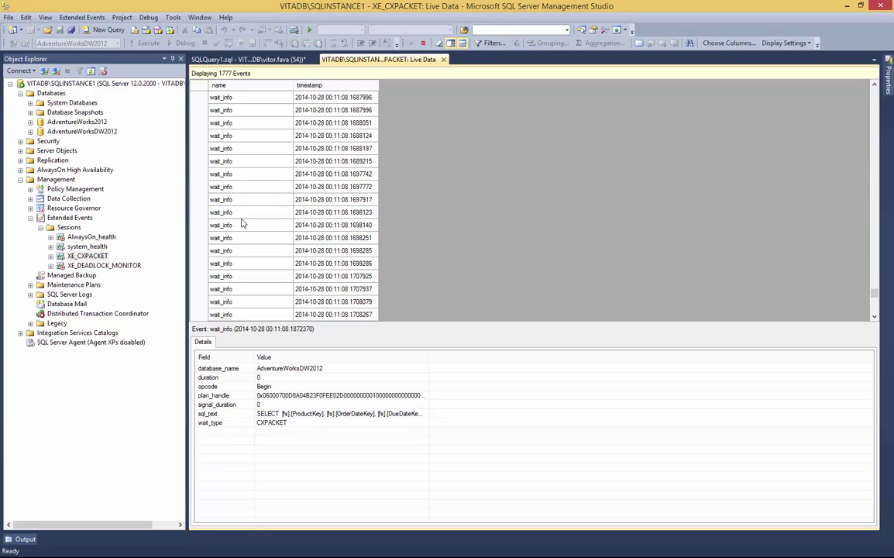
{"action": "left_click", "coordinate": [233, 111]}
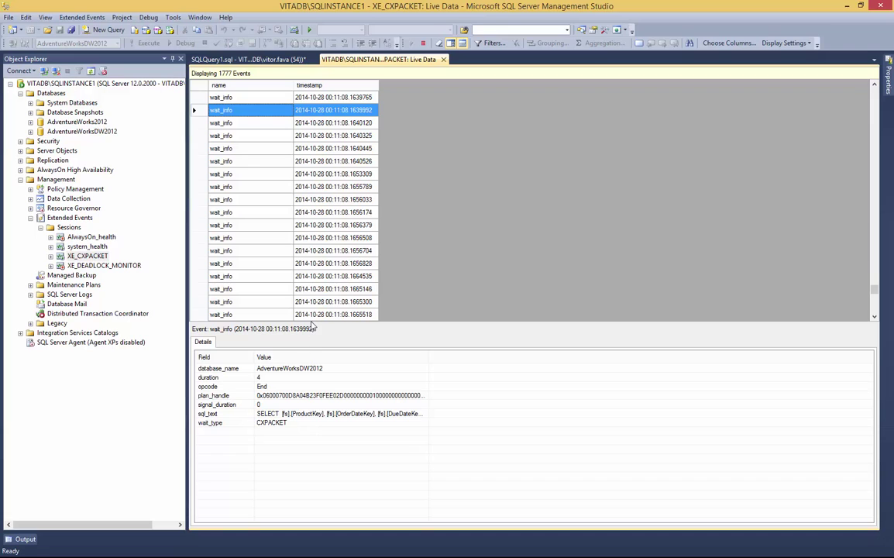
{"action": "left_click_drag", "start_coordinate": [311, 322], "coordinate": [308, 229]}
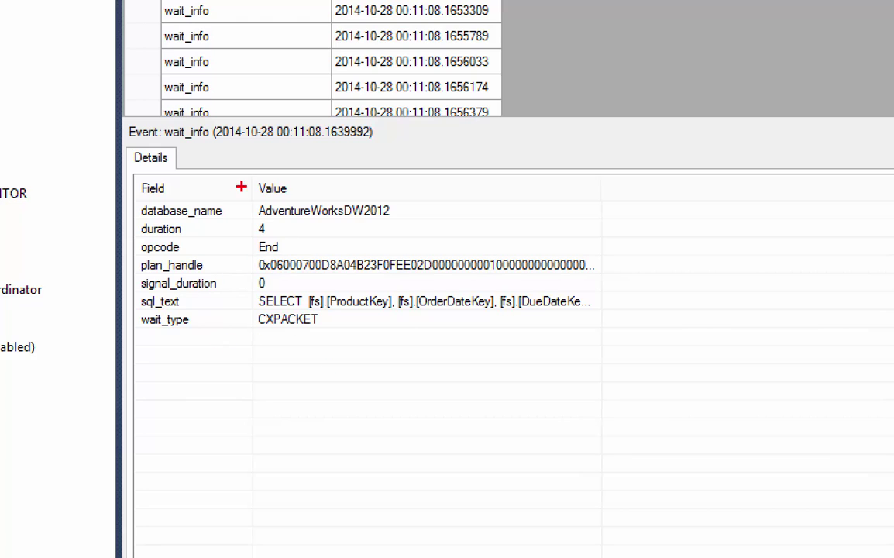
{"action": "left_click_drag", "start_coordinate": [252, 198], "coordinate": [408, 220]}
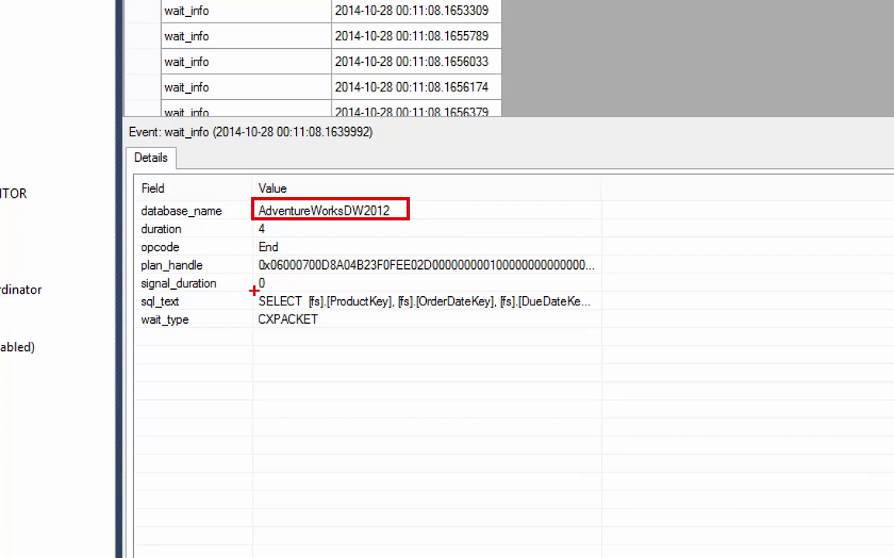
{"action": "left_click_drag", "start_coordinate": [253, 285], "coordinate": [607, 313]}
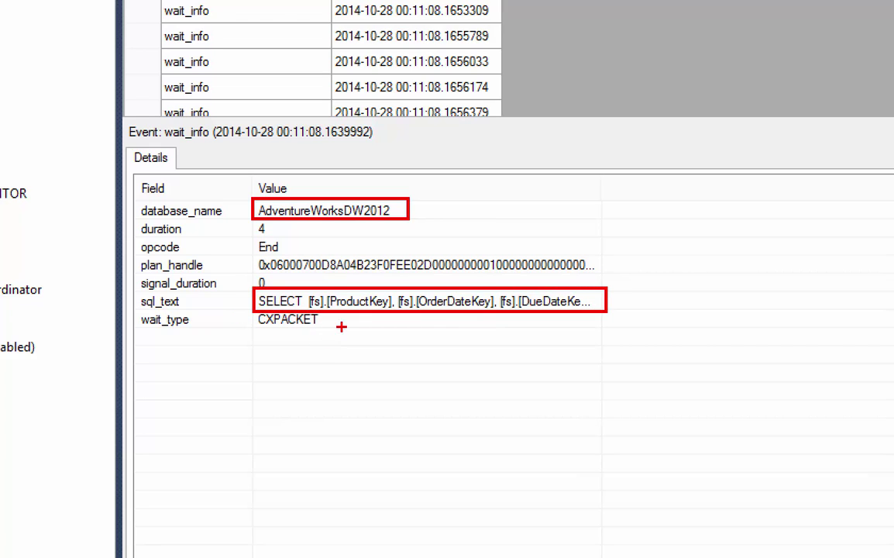
{"action": "left_click_drag", "start_coordinate": [265, 324], "coordinate": [328, 324]}
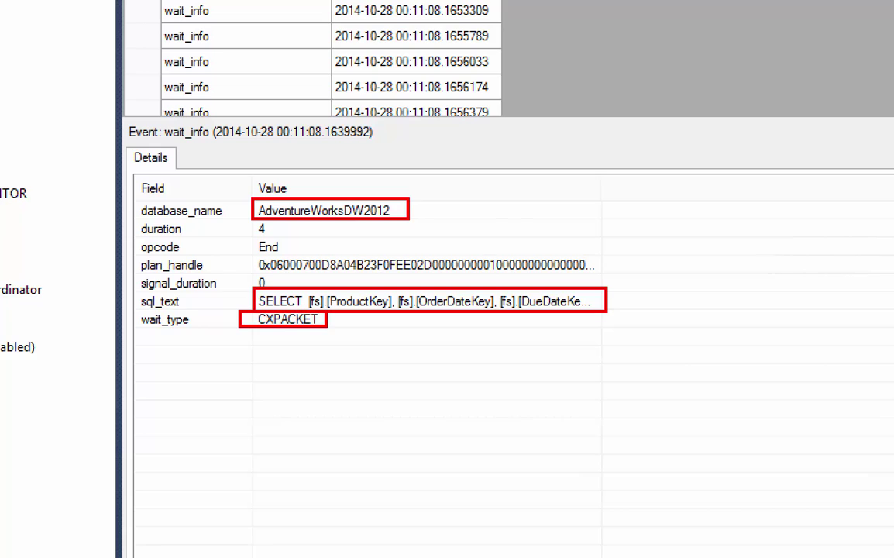
{"action": "mouse_move", "coordinate": [249, 256]}
{"action": "left_mouse_down"}
{"action": "mouse_move", "coordinate": [360, 273]}
{"action": "mouse_move", "coordinate": [605, 273]}
{"action": "left_mouse_up"}
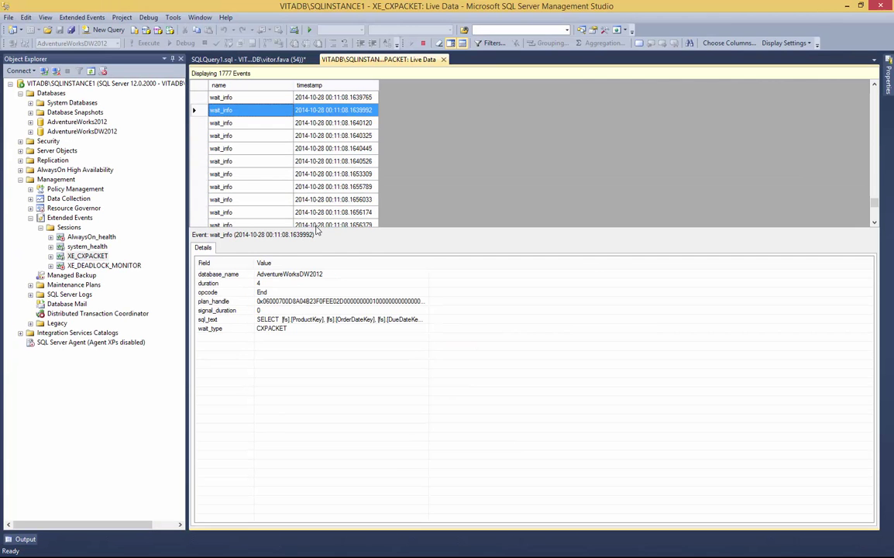
{"action": "left_click_drag", "start_coordinate": [288, 231], "coordinate": [288, 293]}
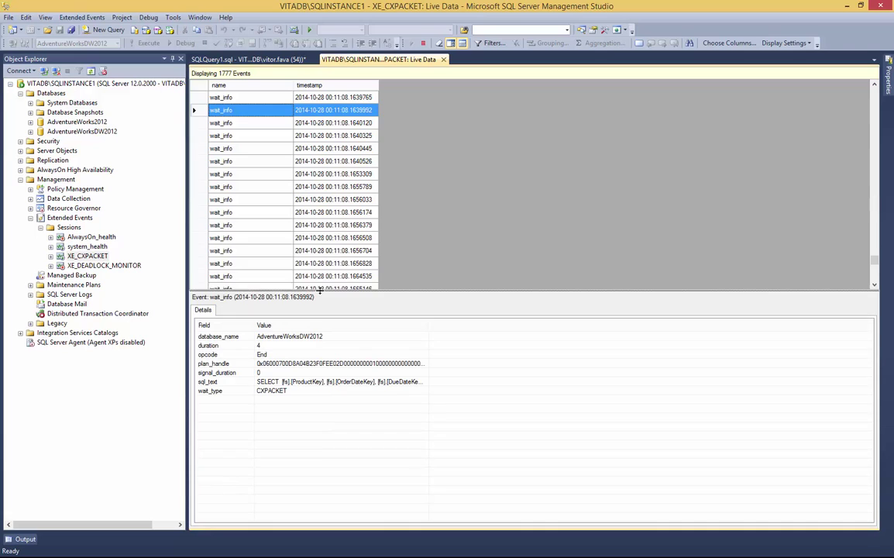
Step: Browse the remaining wait_info events in the live data list through to the last captured event
{"action": "left_click", "coordinate": [291, 263]}
{"action": "scroll", "coordinate": [292, 269], "scroll_direction": "down", "scroll_amount": 3}
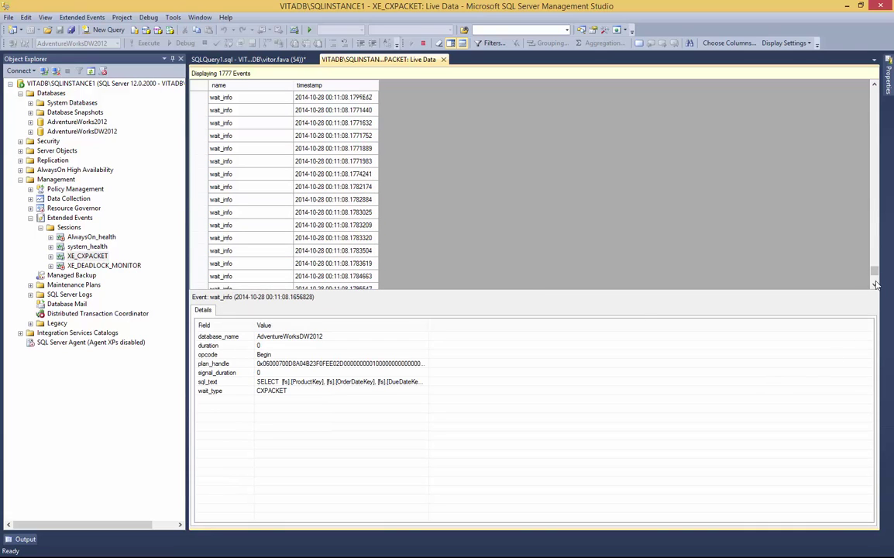
{"action": "scroll", "coordinate": [874, 283], "scroll_direction": "down", "scroll_amount": 3}
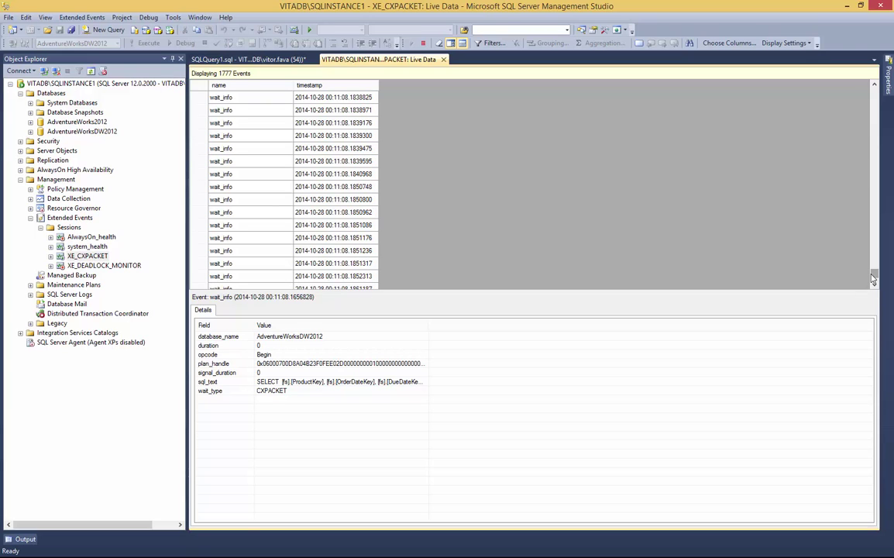
{"action": "key", "text": "Down"}
{"action": "key", "text": "Down"}
{"action": "key", "text": "Down"}
{"action": "key", "text": "Down"}
{"action": "key", "text": "Down"}
{"action": "key", "text": "Down"}
{"action": "key", "text": "Down"}
{"action": "key", "text": "Down"}
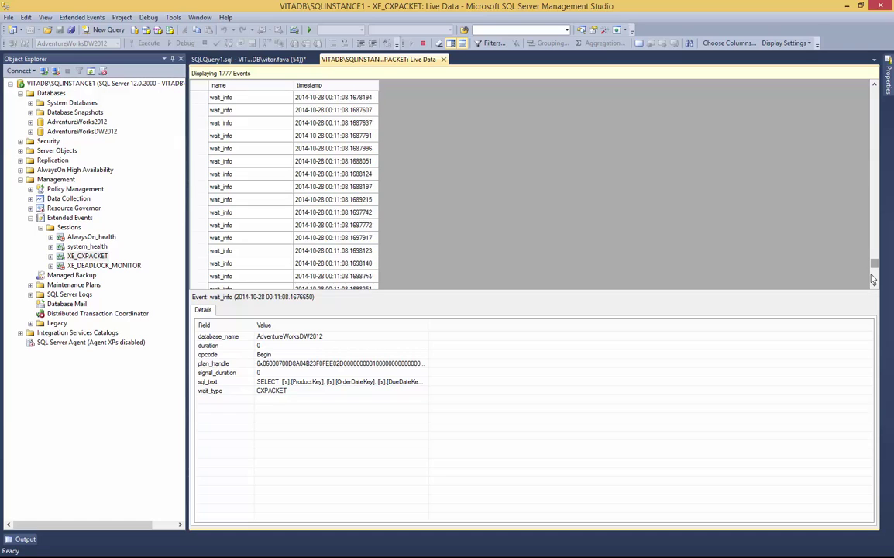
{"action": "key", "text": "ctrl+End"}
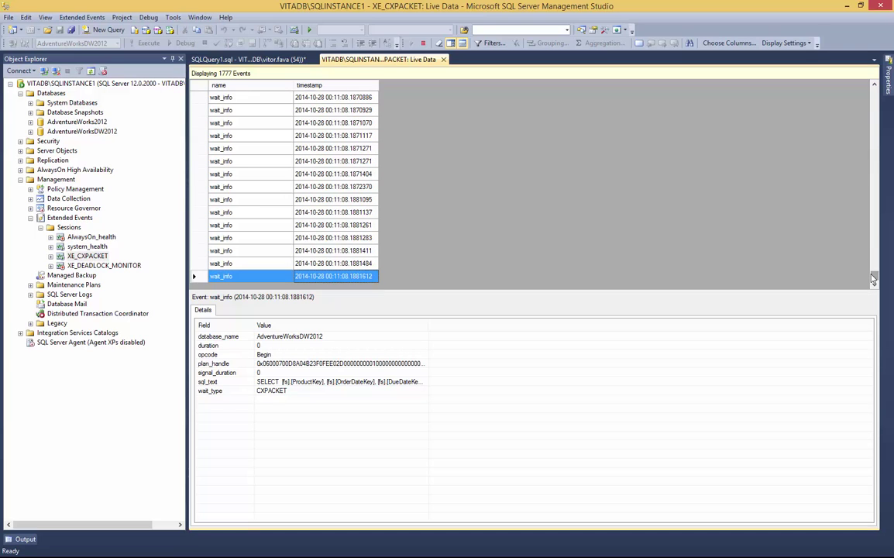
Step: Go back through the captured events to the first degree_of_parallelism event in the live data list
{"action": "key", "text": "Page_Up"}
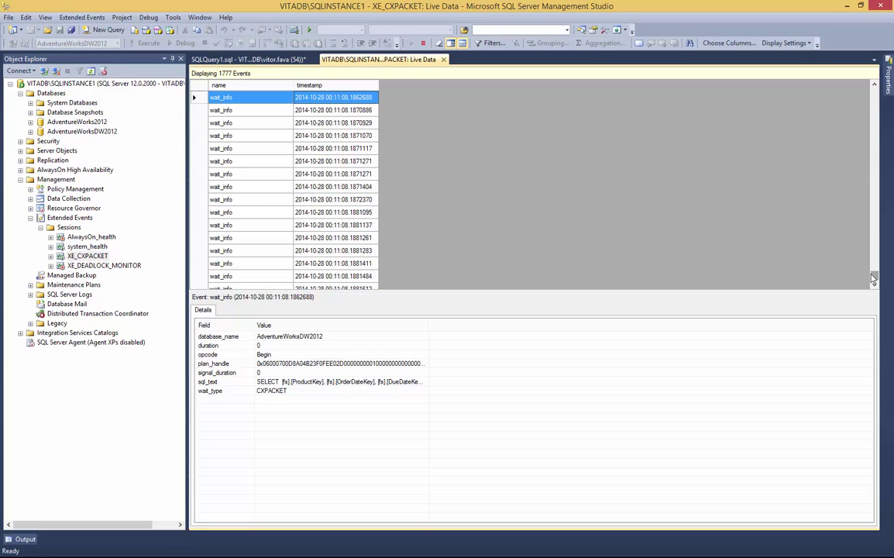
{"action": "key", "text": "Page_Up"}
{"action": "key", "text": "Page_Up"}
{"action": "key", "text": "Page_Up"}
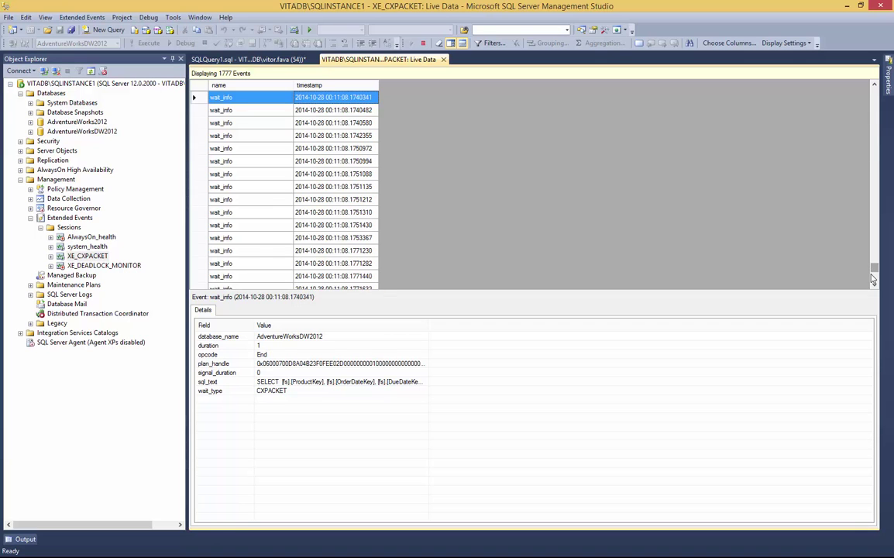
{"action": "key", "text": "Page_Up"}
{"action": "key", "text": "Page_Up"}
{"action": "key", "text": "Page_Up"}
{"action": "key", "text": "Page_Up"}
{"action": "key", "text": "Page_Up"}
{"action": "key", "text": "Page_Up"}
{"action": "key", "text": "Page_Up"}
{"action": "key", "text": "Page_Up"}
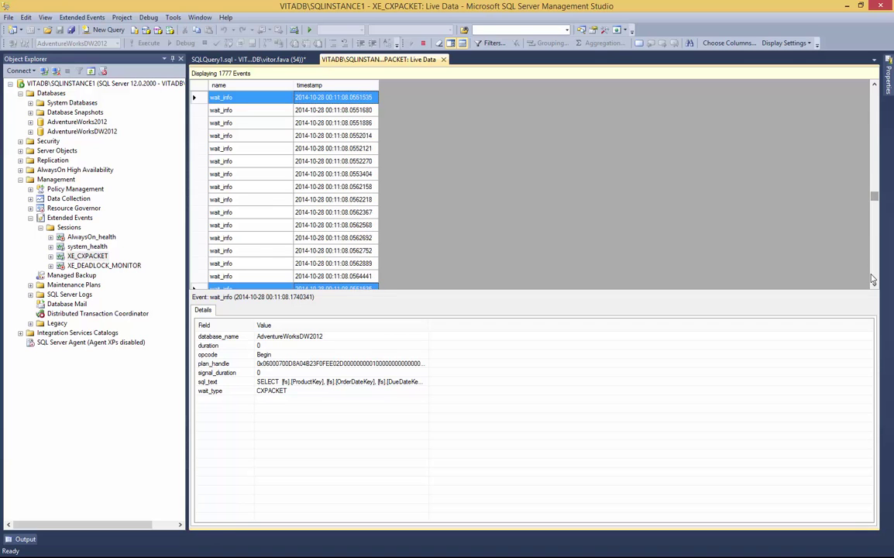
{"action": "key", "text": "Page_Up"}
{"action": "key", "text": "Page_Up"}
{"action": "key", "text": "Page_Up"}
{"action": "key", "text": "Page_Up"}
{"action": "key", "text": "Page_Up"}
{"action": "key", "text": "Page_Up"}
{"action": "key", "text": "Page_Up"}
{"action": "key", "text": "Page_Up"}
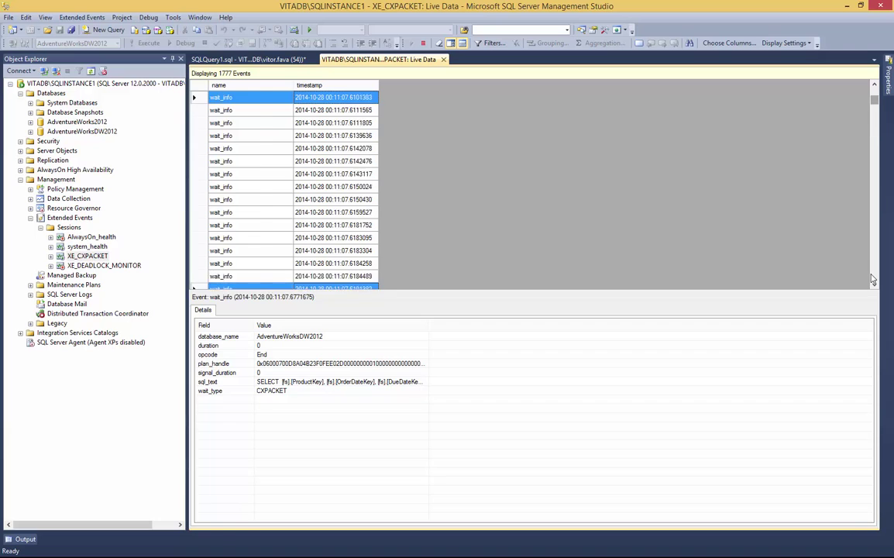
{"action": "key", "text": "Page_Up"}
{"action": "key", "text": "Page_Up"}
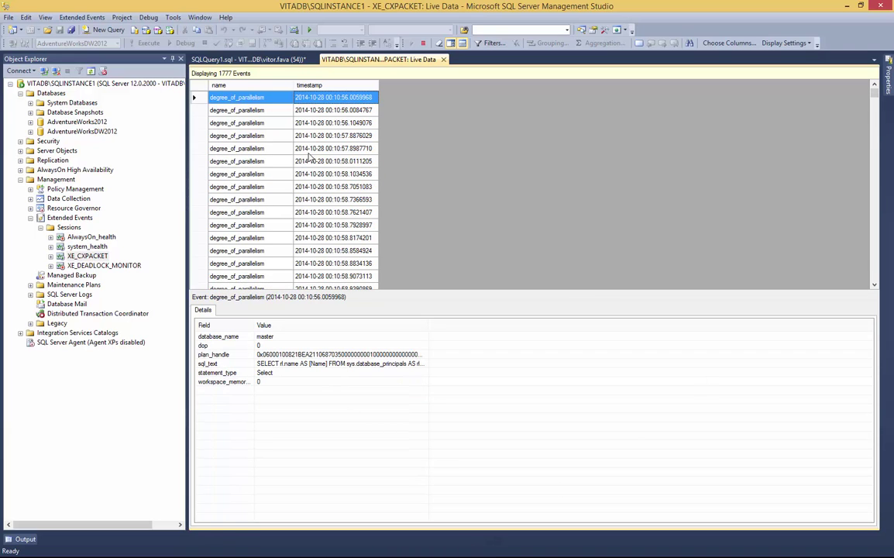
Step: Examine the details of the second degree_of_parallelism event and the one directly before the first wait_info event
{"action": "left_click", "coordinate": [225, 110]}
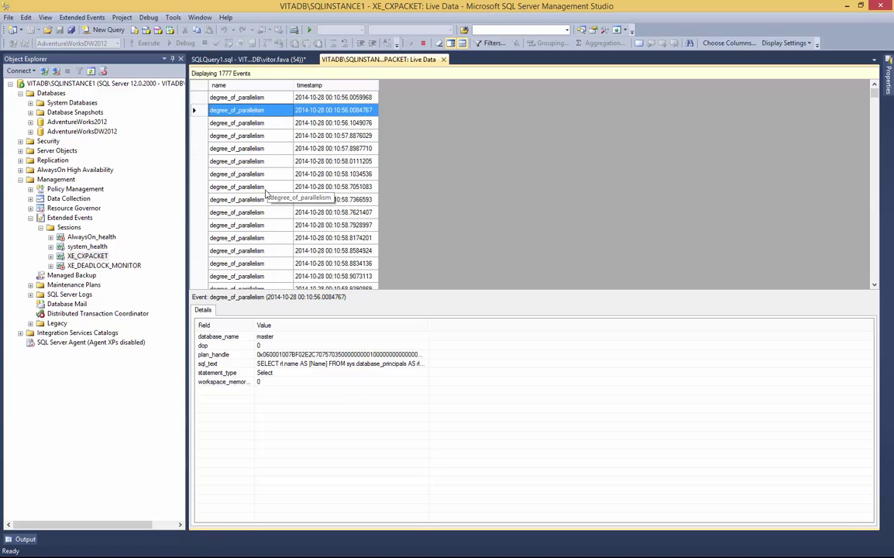
{"action": "scroll", "coordinate": [268, 197], "scroll_direction": "down", "scroll_amount": 10}
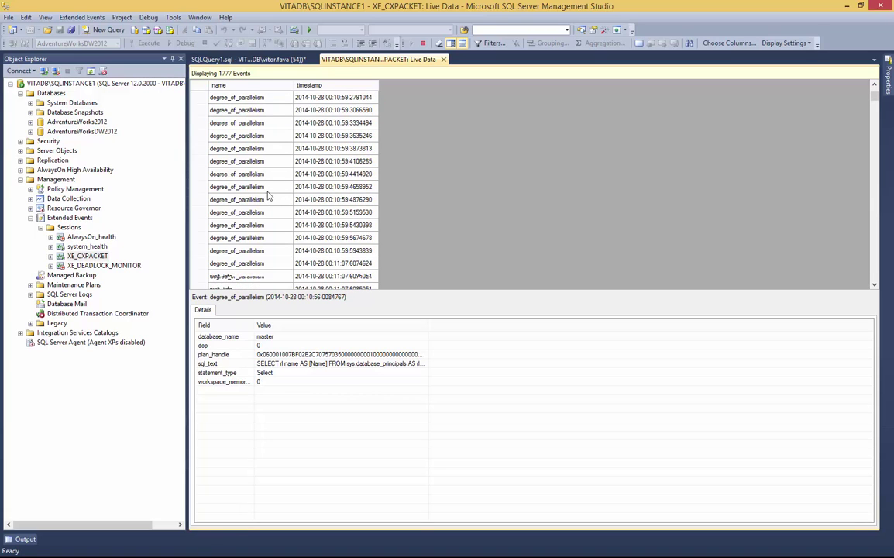
{"action": "scroll", "coordinate": [268, 197], "scroll_direction": "down", "scroll_amount": 2}
{"action": "left_click", "coordinate": [249, 200]}
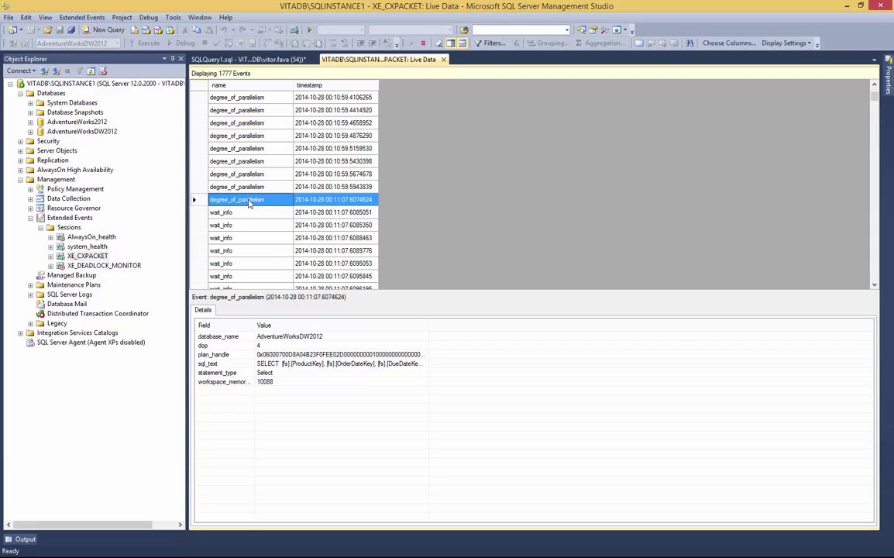
Step: Compare the last two degree_of_parallelism events before the first wait_info event and widen the timestamp column of the event list
{"action": "left_click", "coordinate": [256, 191]}
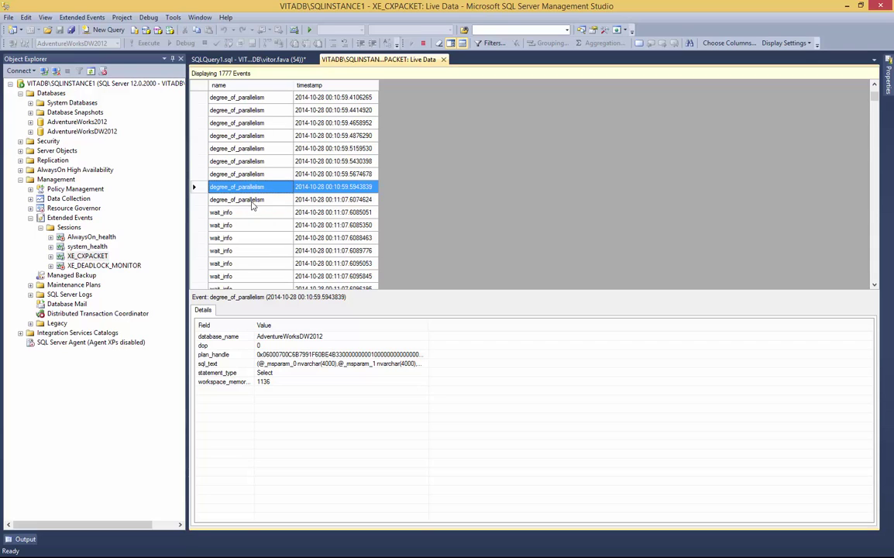
{"action": "left_click", "coordinate": [246, 201]}
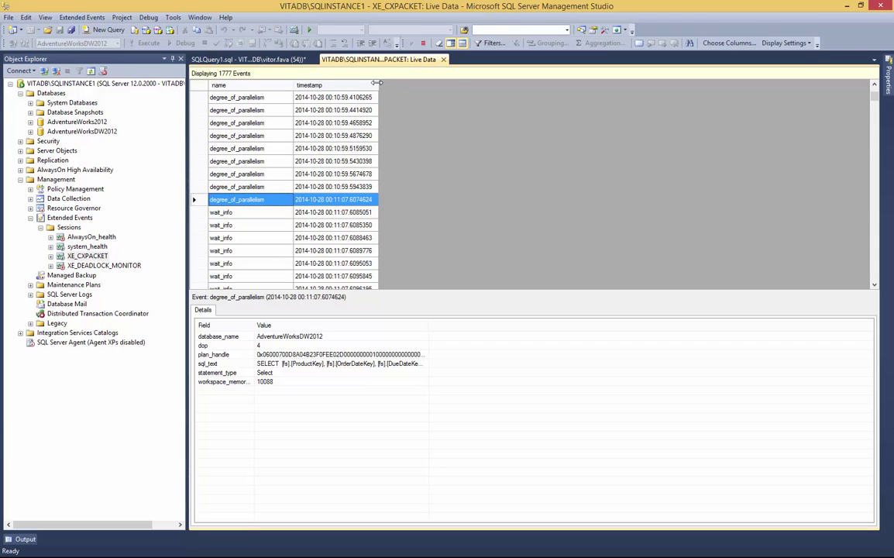
{"action": "left_click_drag", "start_coordinate": [378, 85], "coordinate": [458, 87]}
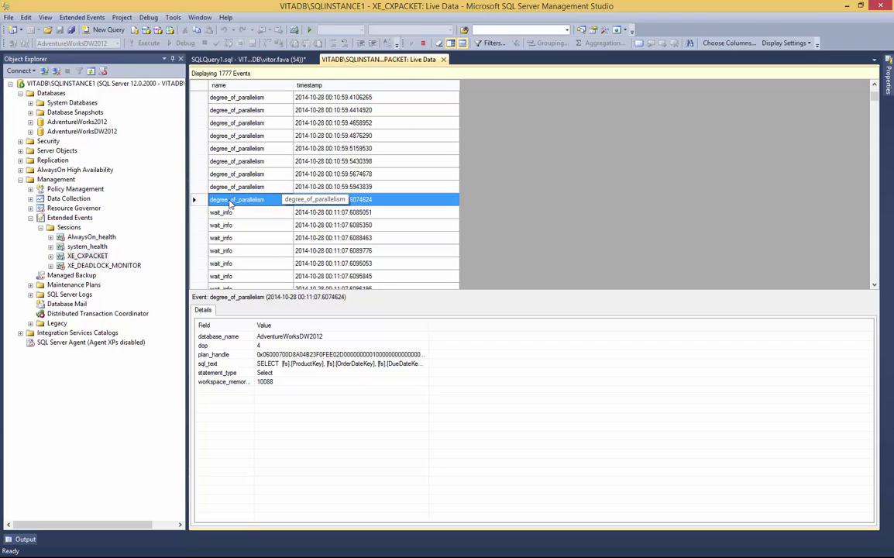
Step: Open the full sql_text of the last degree_of_parallelism event before the wait_info events, read the query and close it
{"action": "left_click", "coordinate": [358, 364]}
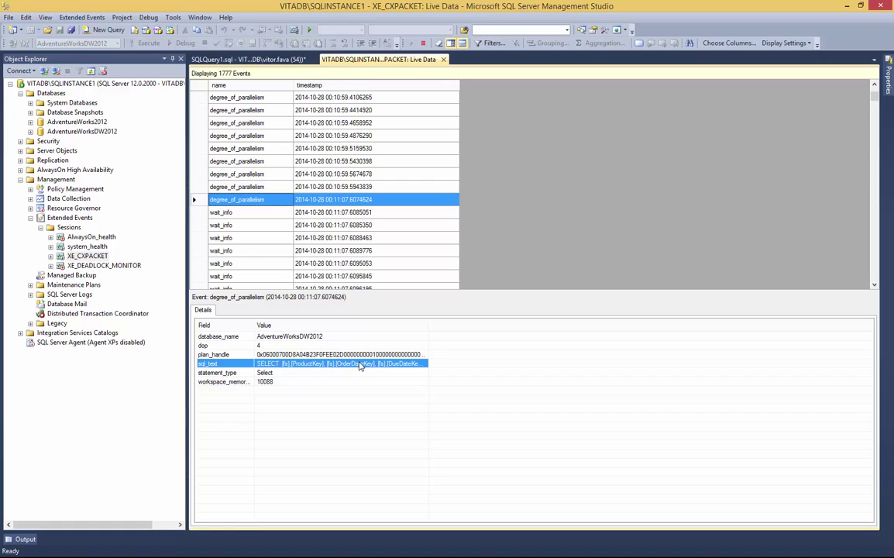
{"action": "left_click", "coordinate": [359, 365]}
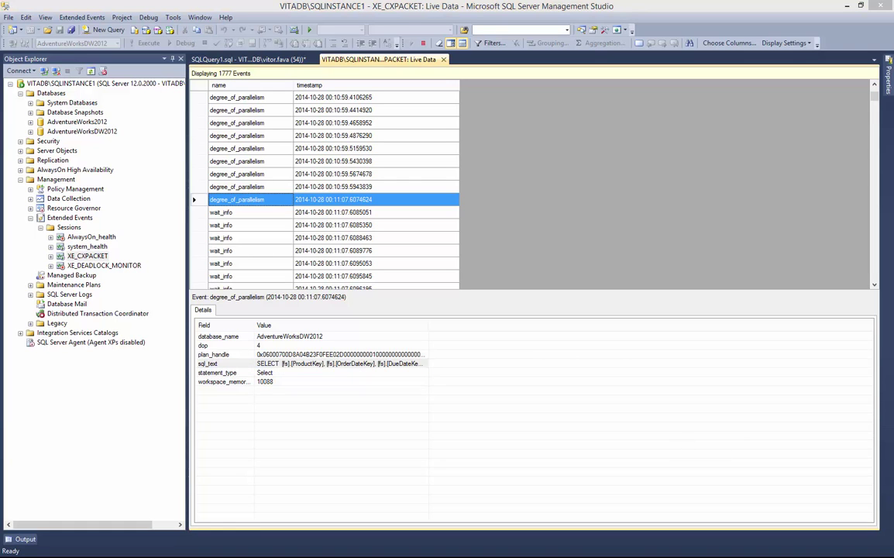
{"action": "double_click", "coordinate": [341, 363]}
{"action": "left_click_drag", "start_coordinate": [396, 93], "coordinate": [534, 87]}
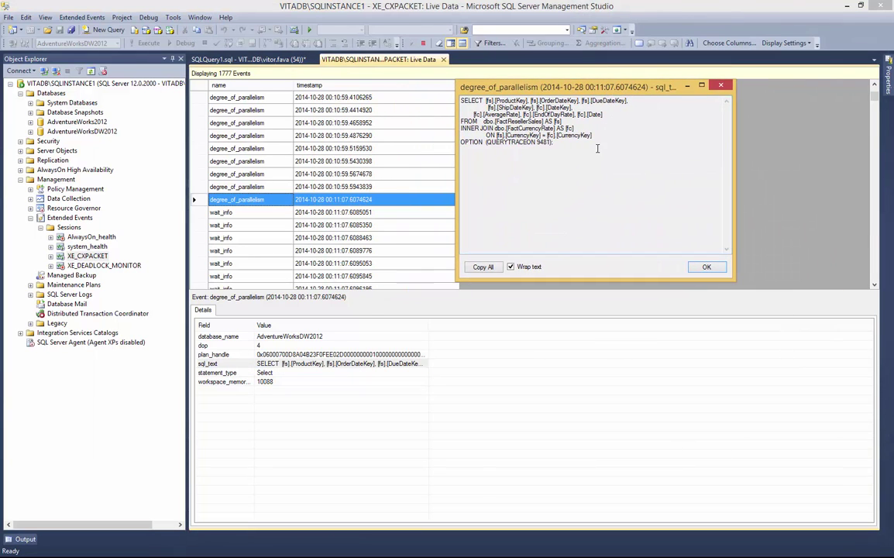
{"action": "key", "text": "ctrl+a"}
{"action": "type", "text": "SELECT [fs].[ProductKey], [fs].[OrderDateKey], [fs].[DueDateKey], [fs].[ShipDateKey], [fc].[DateKey], [fc].[AverageRate], [fc].[EndOfDayRate], [fc].[Date] FROM dbo.[FactResellerSales] AS [fs] INNER JOIN dbo.[FactCurrencyRate] AS [fc] ON [fs].[CurrencyKey] = [fc].[CurrencyKey] OPTION (QUERYTRACEON 9481);"}
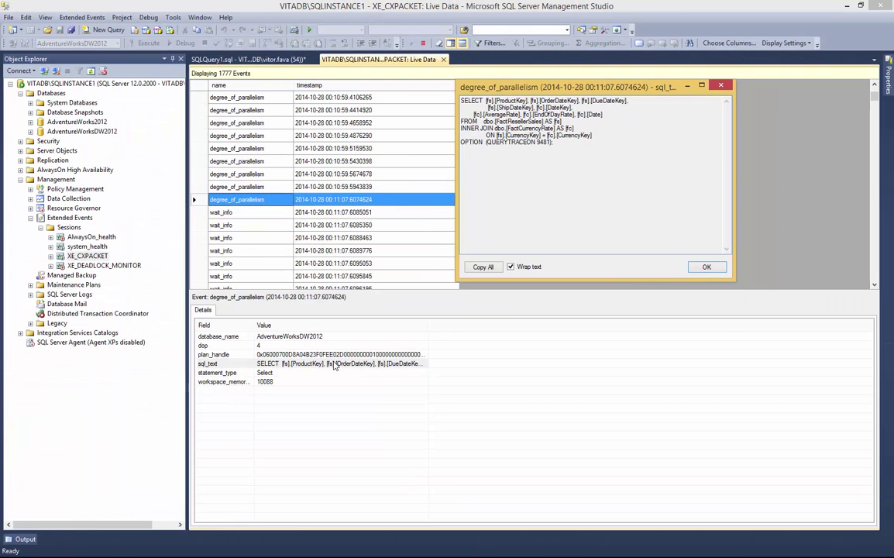
{"action": "key", "text": "Return"}
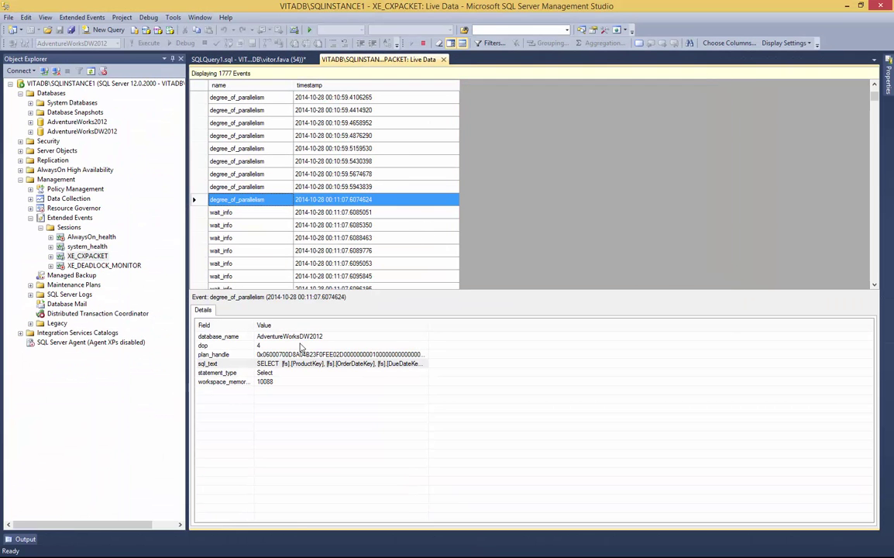
Step: Widen the event details' Field column and examine dop and workspace_memory_grant_kb, referring back to the query in SQLQuery1.sql
{"action": "left_click", "coordinate": [273, 347]}
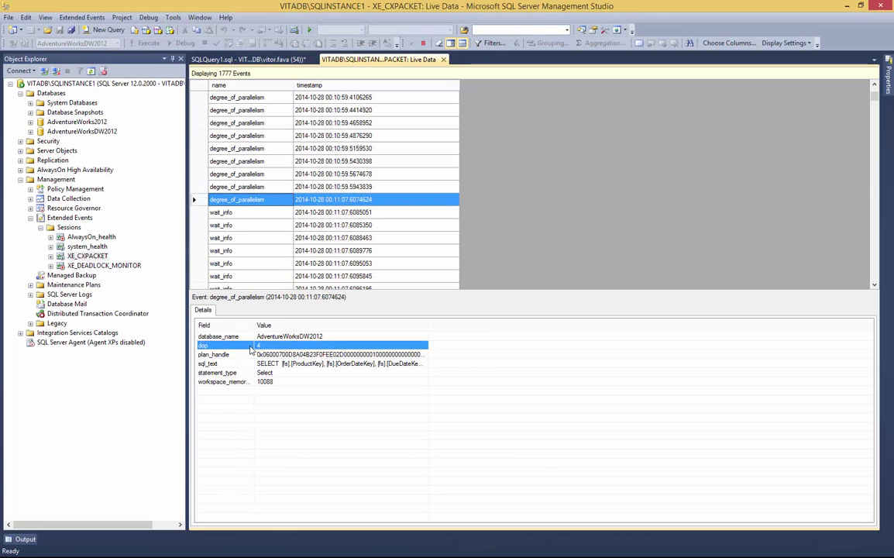
{"action": "left_click_drag", "start_coordinate": [254, 325], "coordinate": [300, 325]}
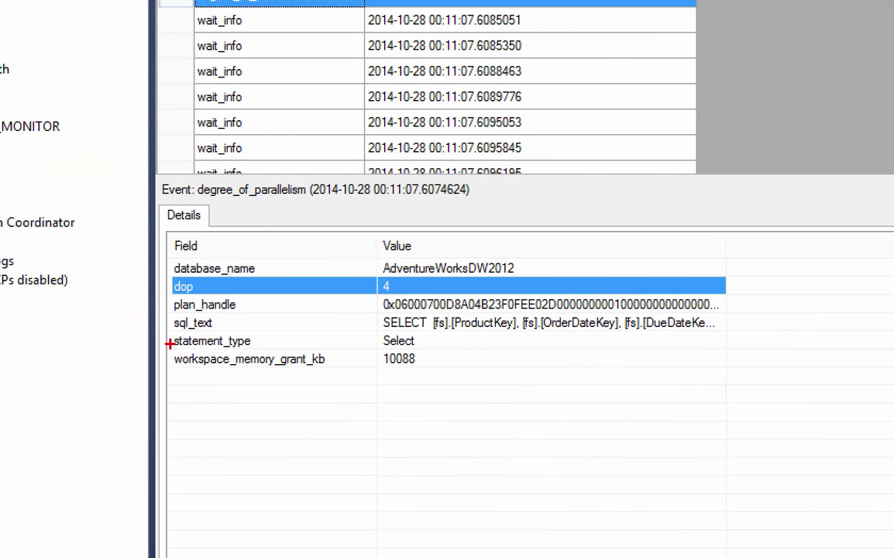
{"action": "mouse_move", "coordinate": [170, 345]}
{"action": "left_mouse_down"}
{"action": "mouse_move", "coordinate": [190, 365]}
{"action": "mouse_move", "coordinate": [238, 368]}
{"action": "left_mouse_up"}
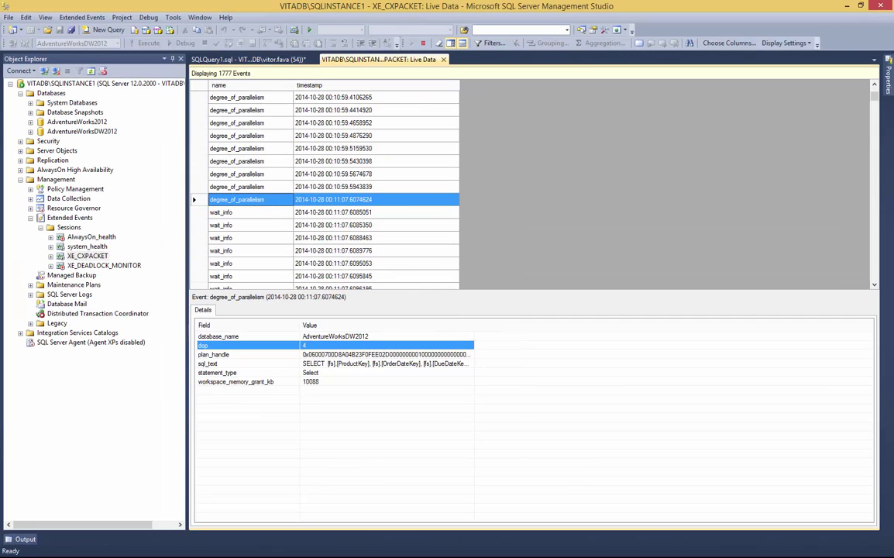
{"action": "left_click", "coordinate": [246, 59]}
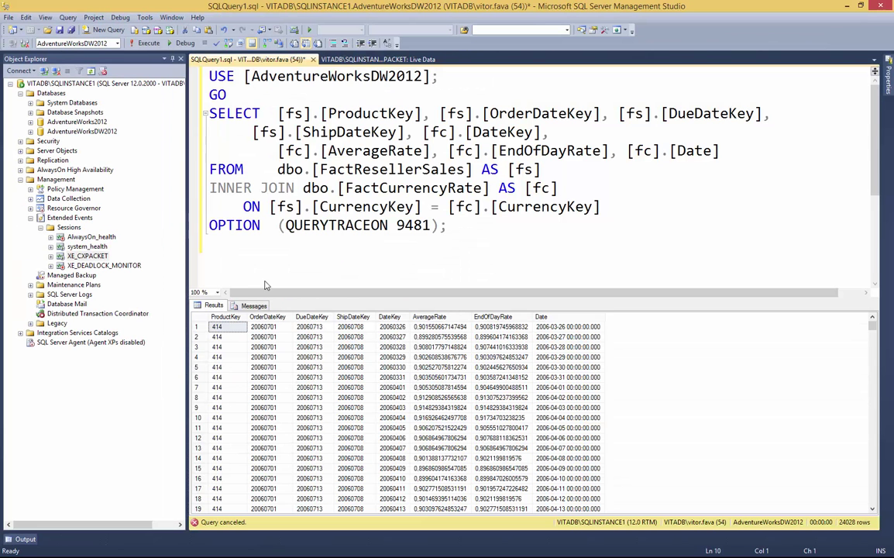
{"action": "left_click", "coordinate": [364, 61]}
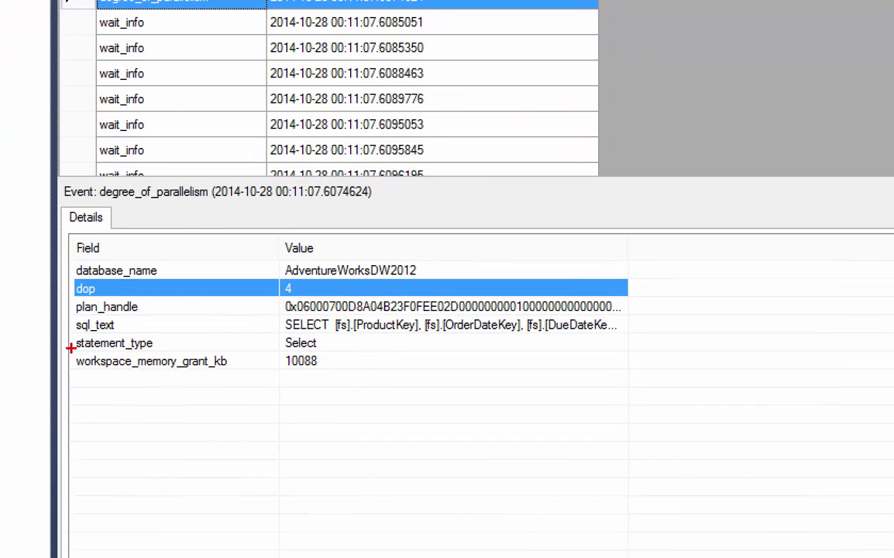
{"action": "left_click_drag", "start_coordinate": [70, 350], "coordinate": [233, 385]}
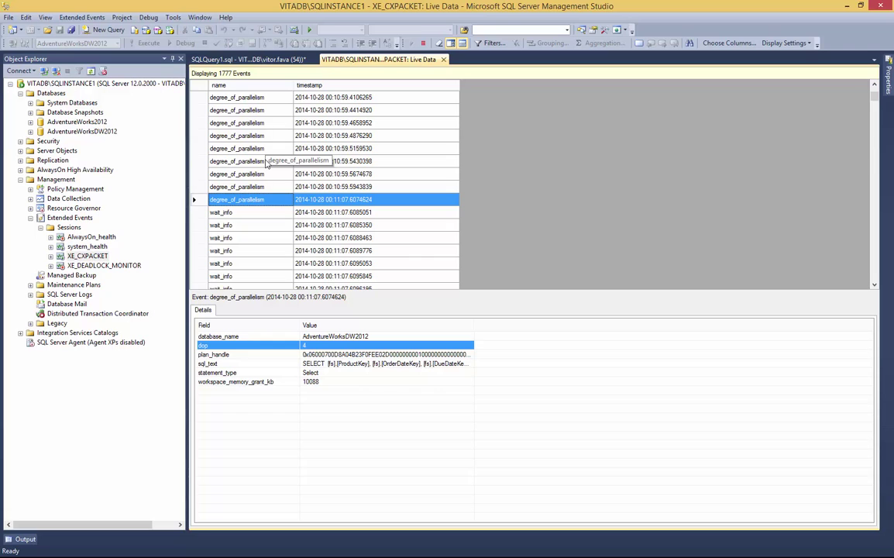
Step: Recheck the dop and memory grant of the preceding degree_of_parallelism event against the one captured for the parallel query
{"action": "left_click", "coordinate": [248, 187]}
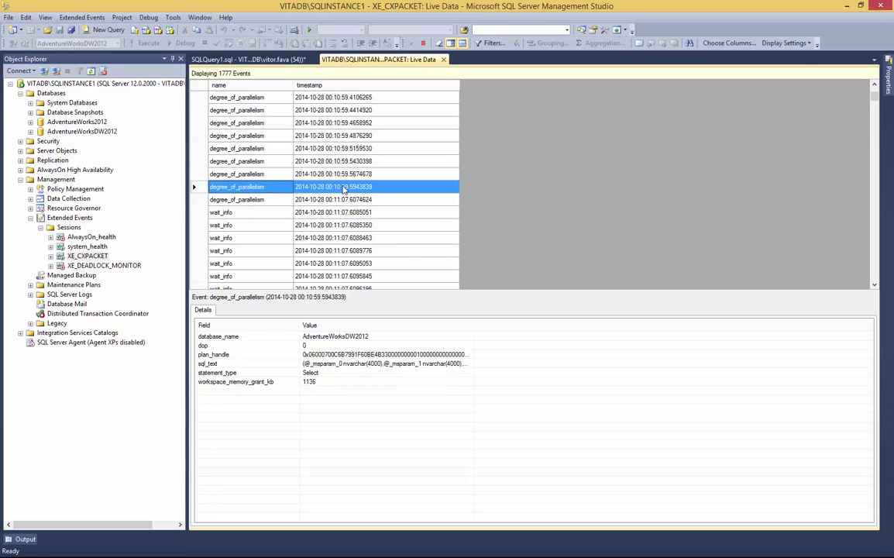
{"action": "left_click", "coordinate": [262, 200]}
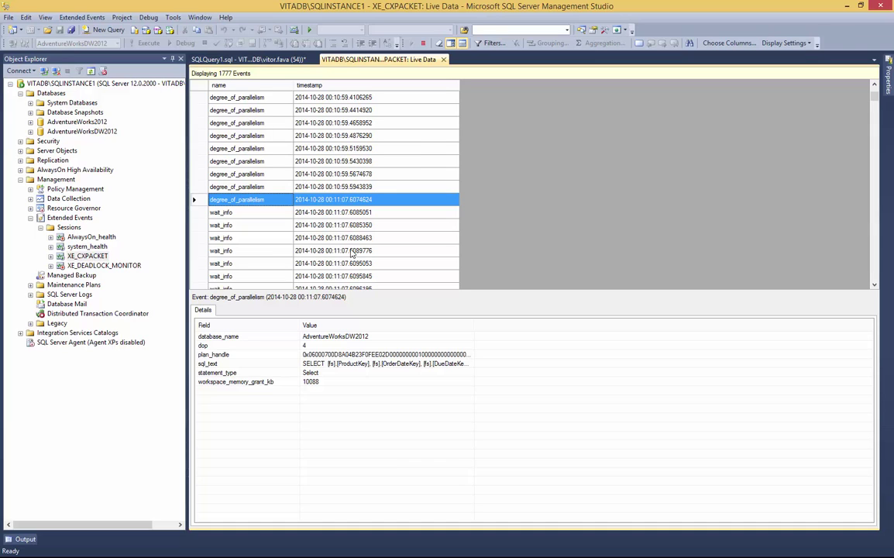
Step: Stop the XE_CXPACKET Extended Events session
{"action": "right_click", "coordinate": [82, 258]}
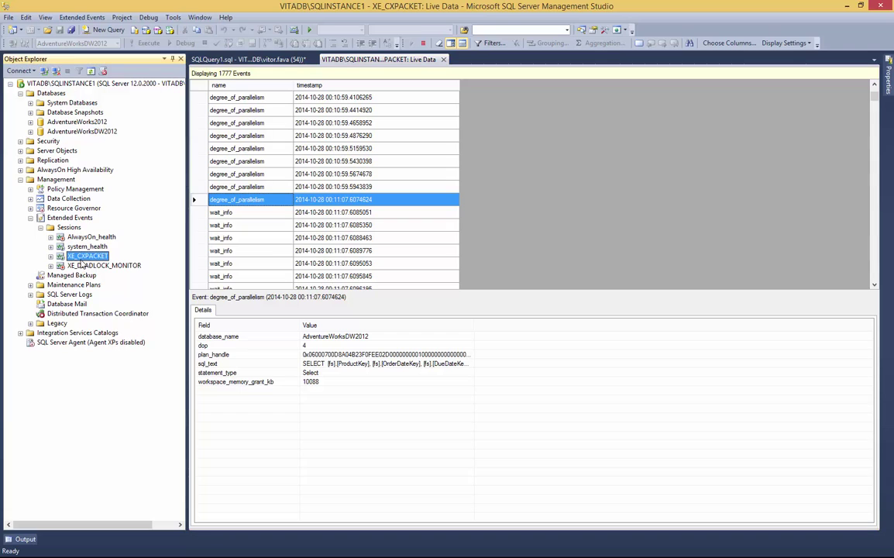
{"action": "left_click", "coordinate": [117, 279]}
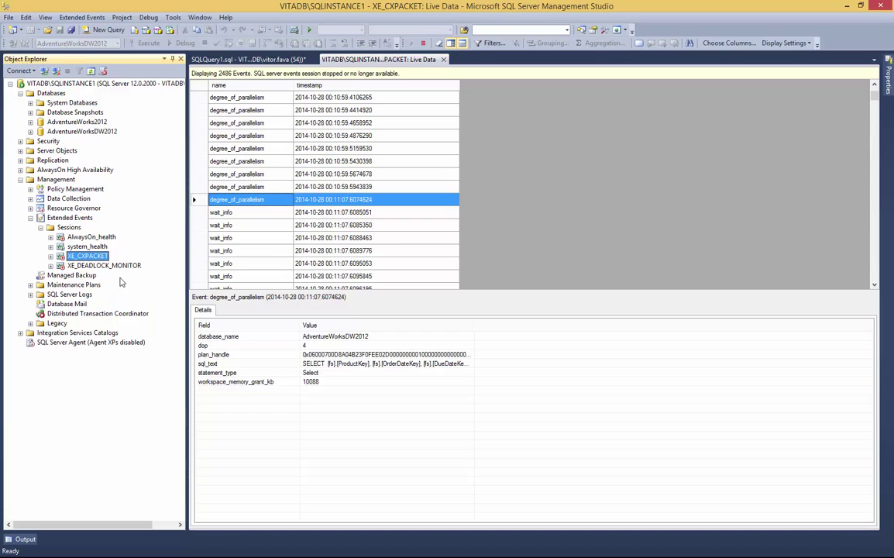